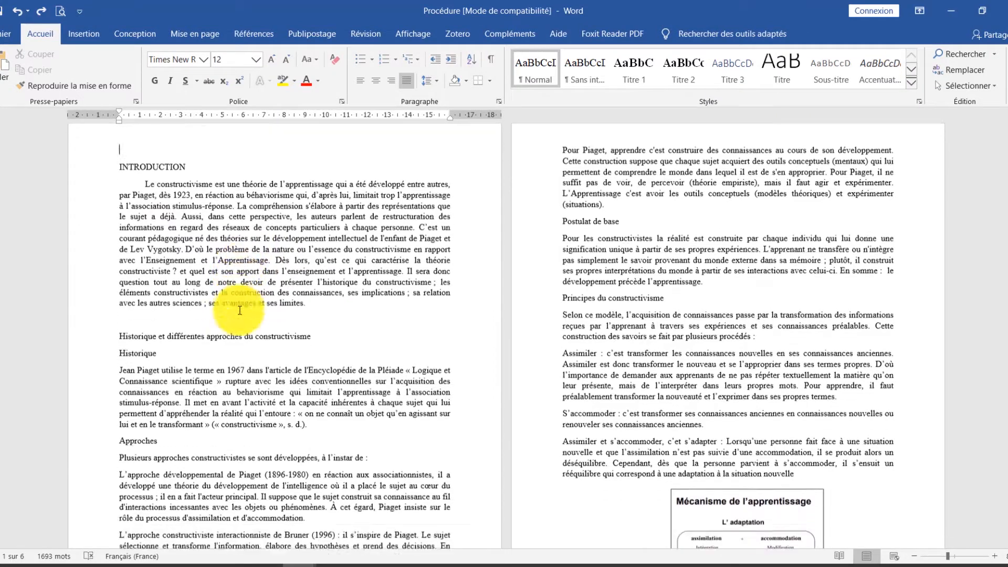
scroll(240, 310, "up", 5)
scroll(240, 309, "up", 3)
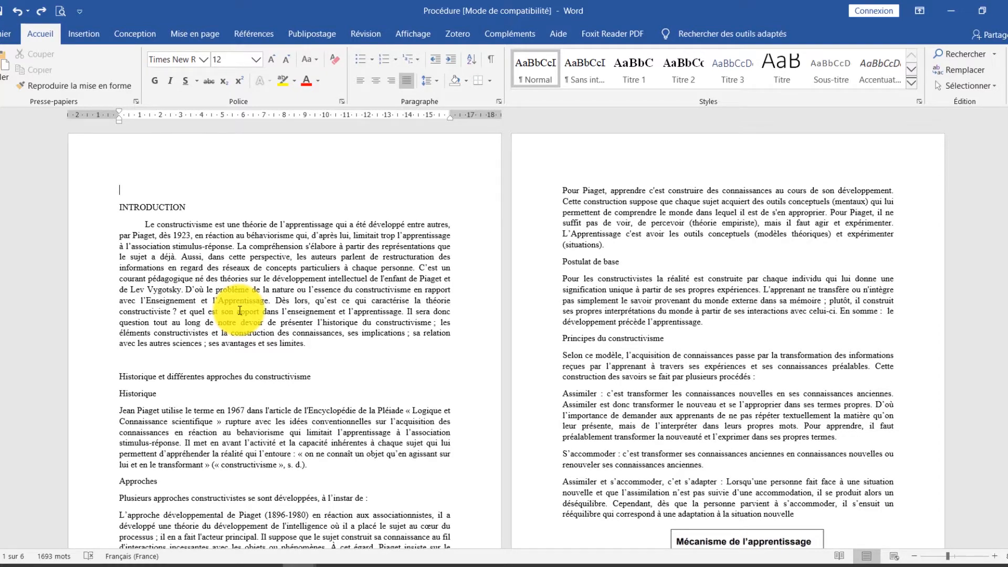
scroll(240, 311, "down", 3)
scroll(237, 304, "up", 3)
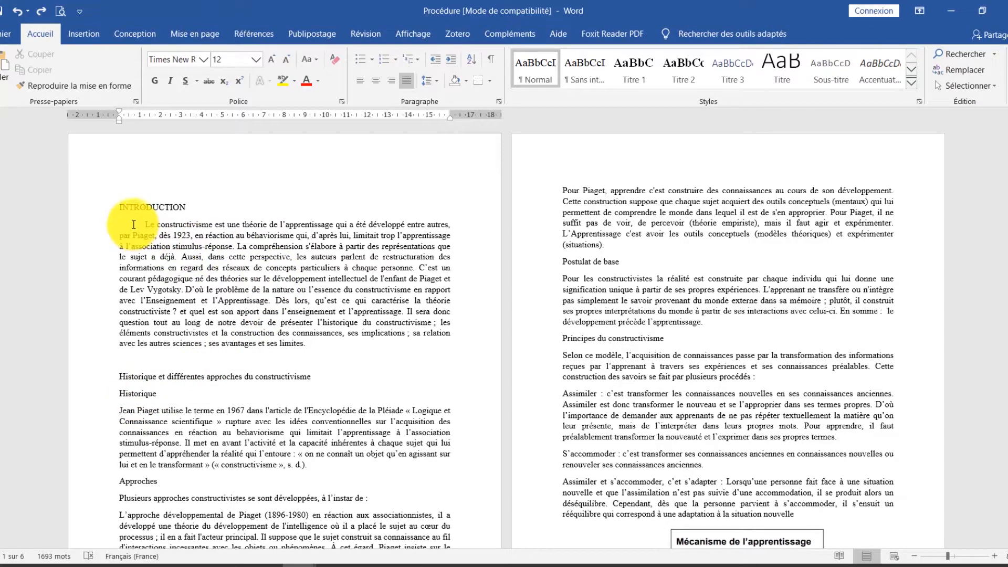
Step: Modify the Normal style so that its font is Bernard MT Condensed
left_click_drag(144, 224, 233, 236)
left_click_drag(289, 271, 341, 349)
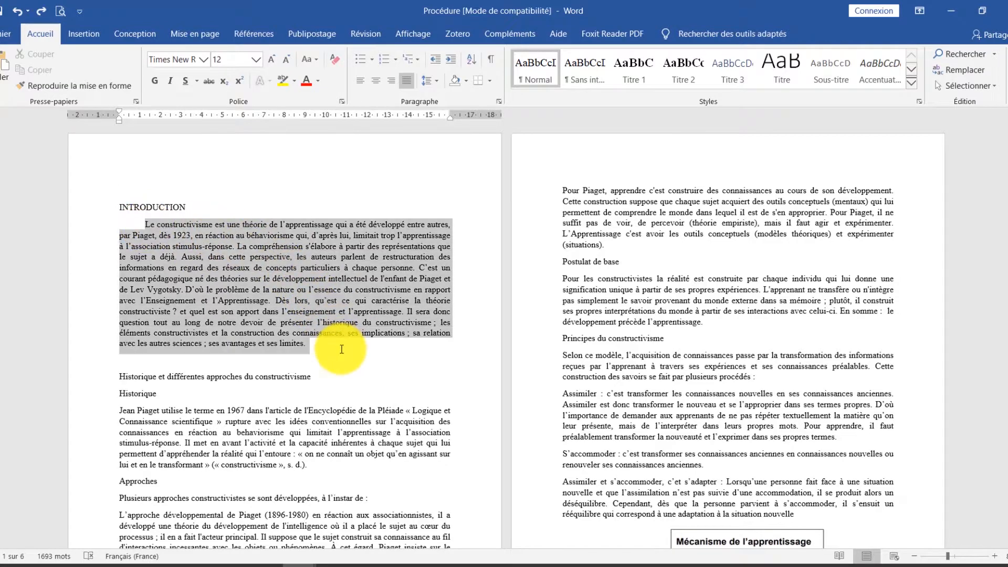
left_click(270, 284)
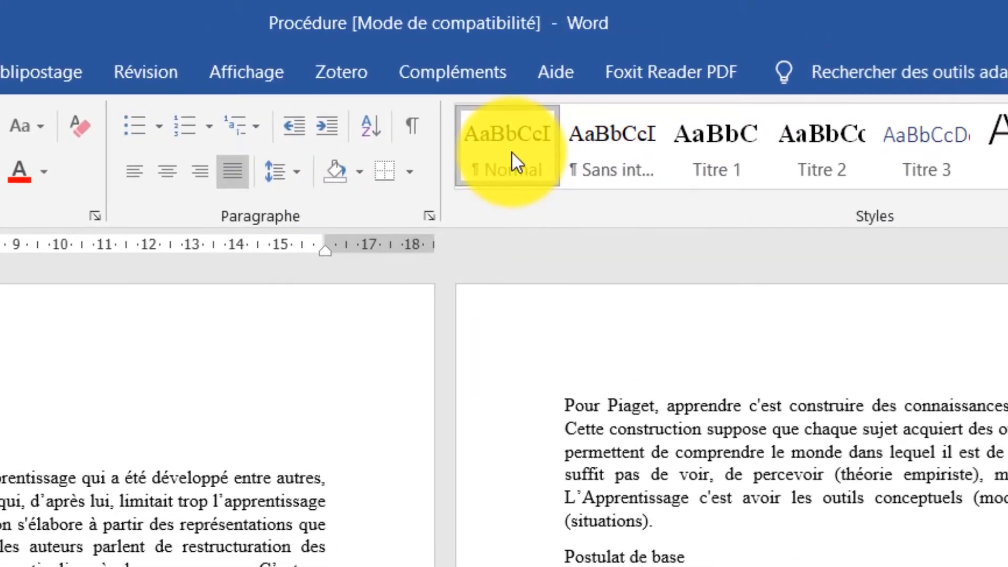
right_click(511, 151)
left_click(556, 203)
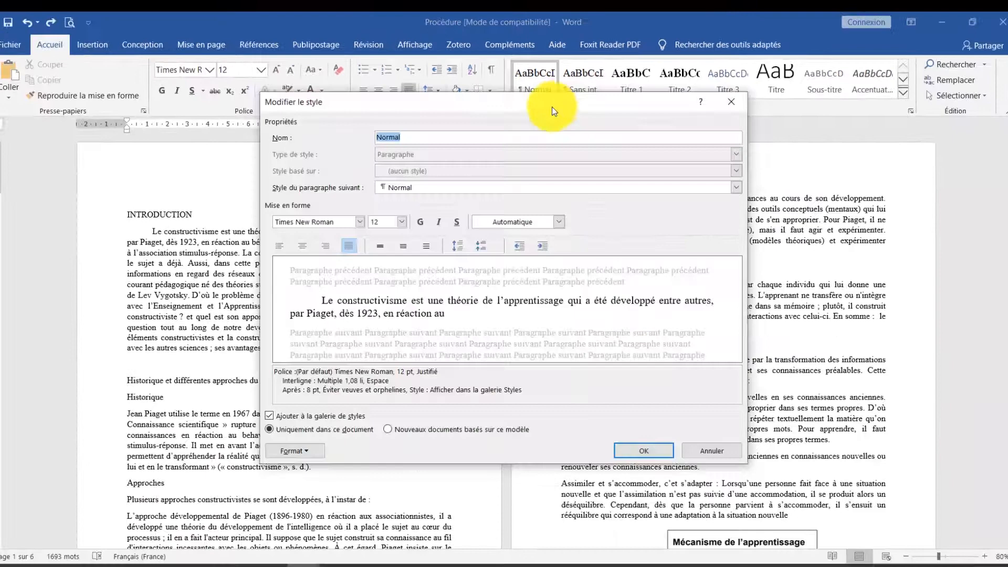
left_click(360, 221)
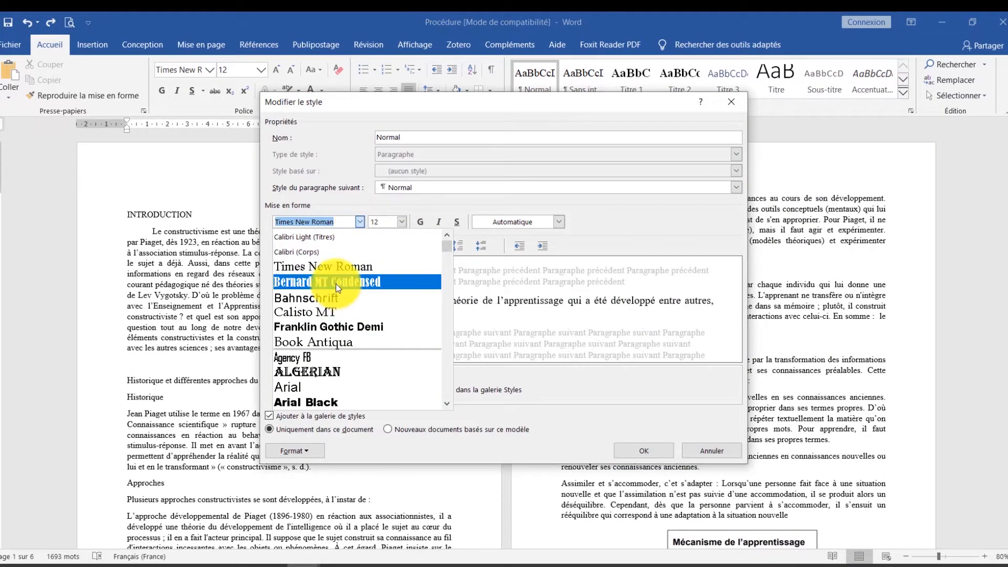
left_click(337, 285)
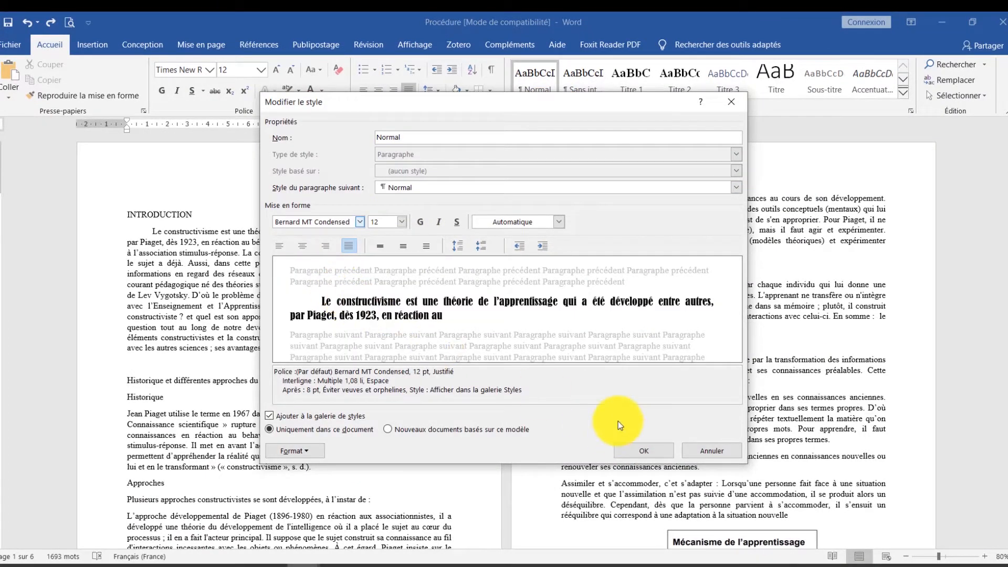
left_click(642, 452)
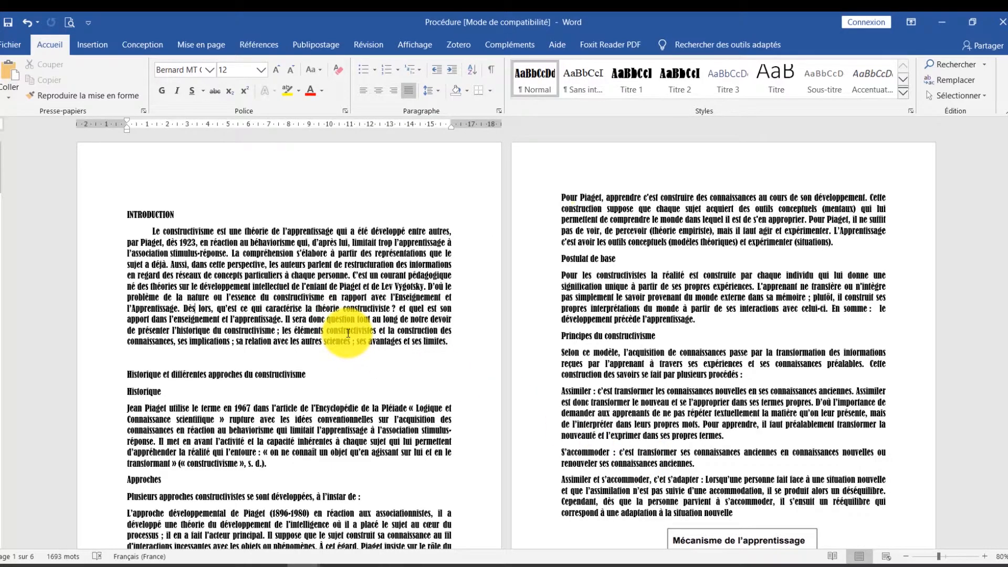
Step: Modify the Normal style again and set its font to Times New Roman
right_click(527, 91)
left_click(543, 116)
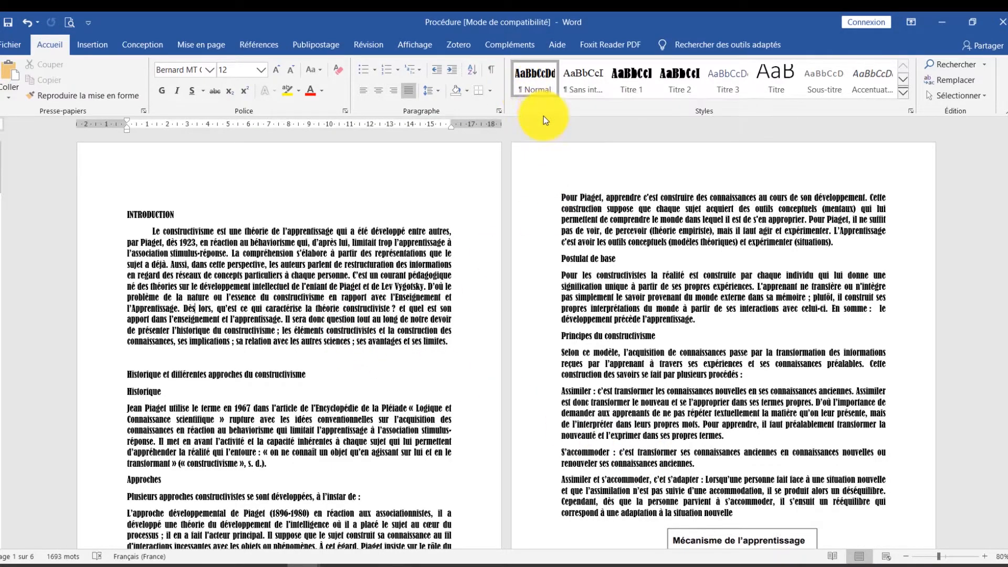
left_click(360, 222)
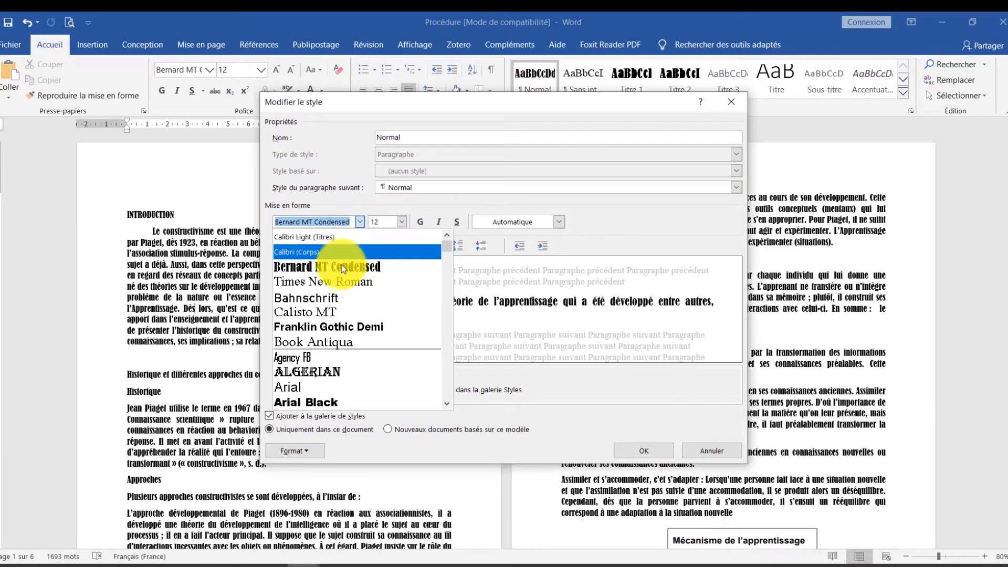
left_click(336, 283)
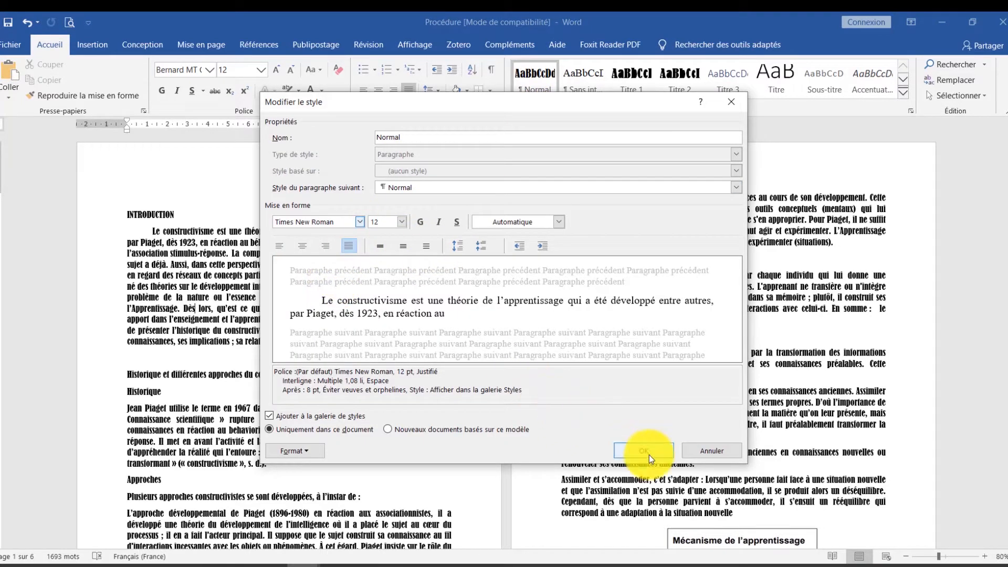
left_click(632, 450)
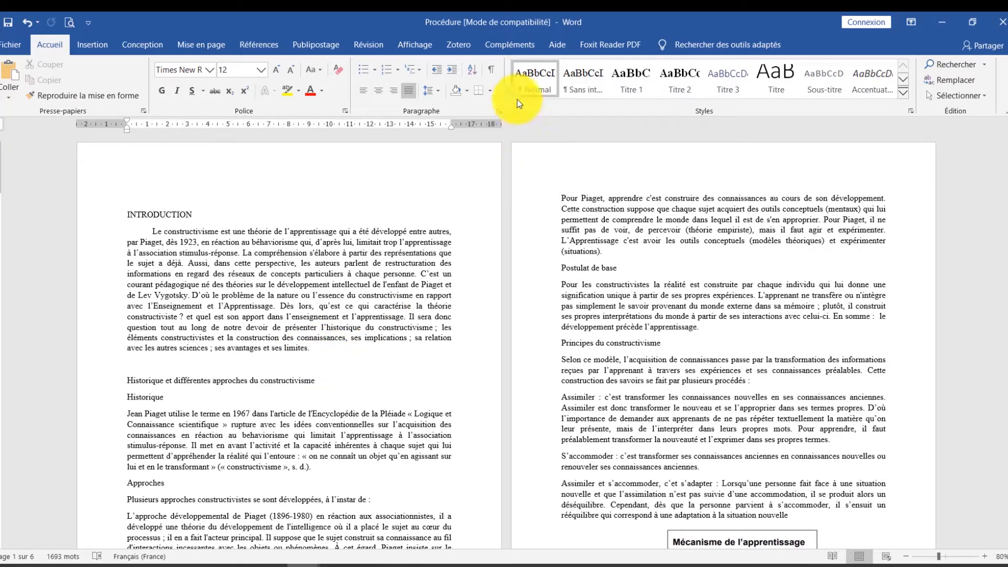
left_click(528, 83)
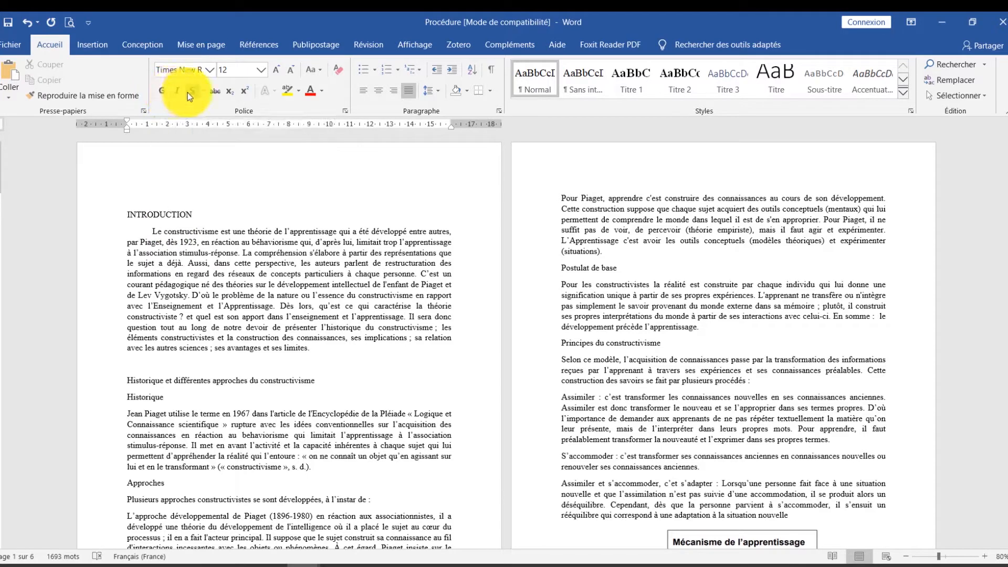
left_click(260, 69)
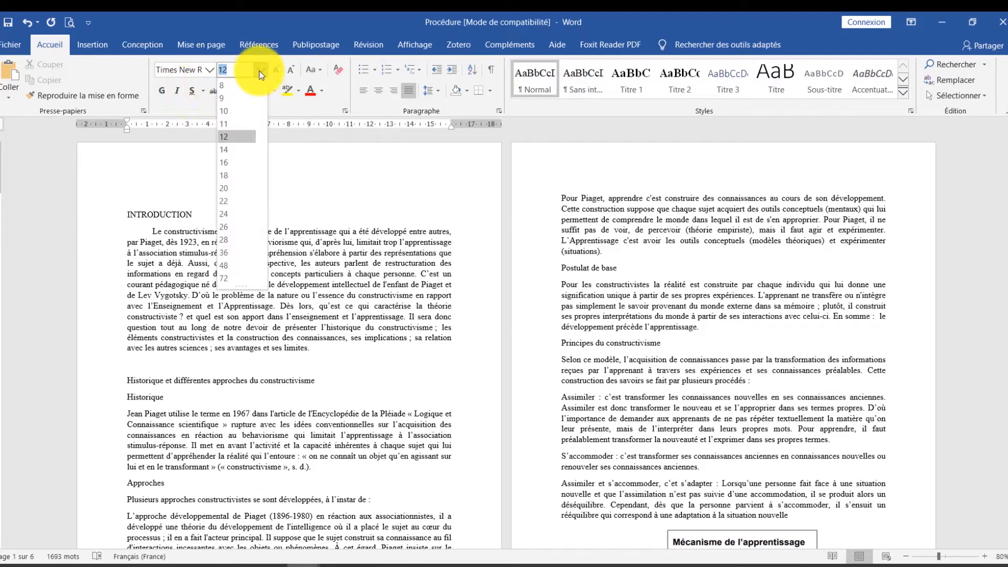
left_click(210, 73)
left_click(210, 73)
left_click(210, 74)
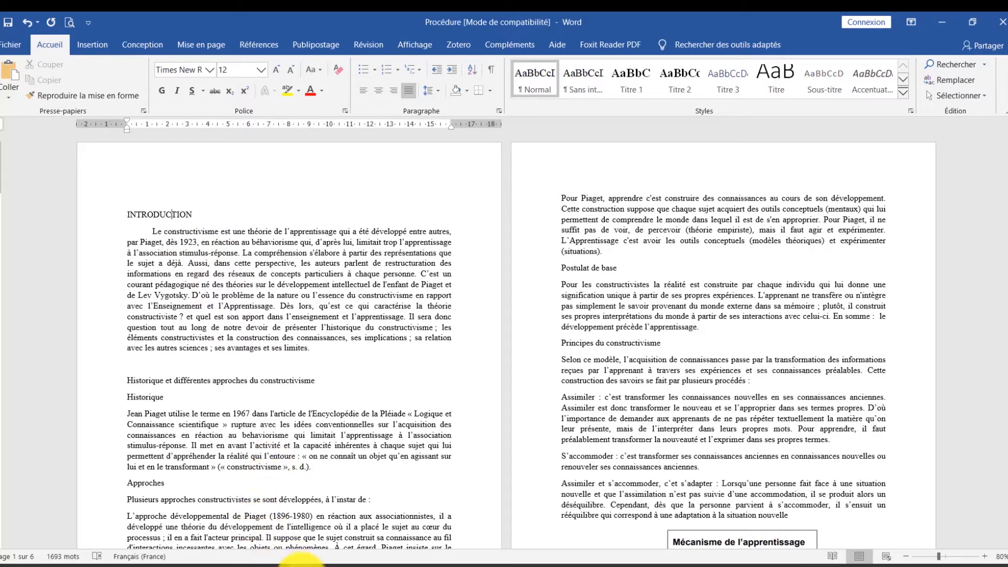
Step: Switch to the Resultat final document and check which styles the headings "Historique et différentes approches du constructivisme" and "Historique" use
mouse_move(300, 562)
left_click(260, 534)
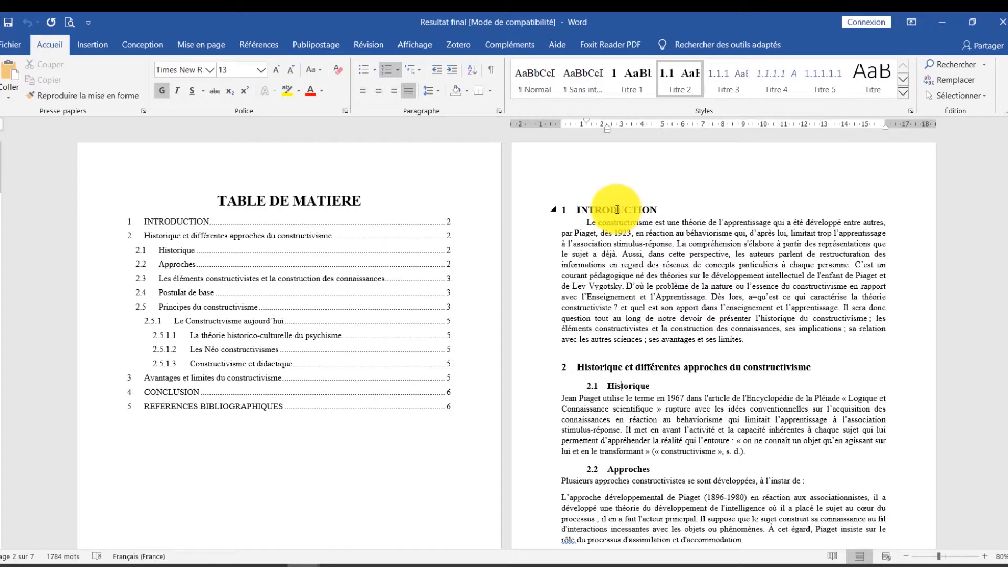
left_click(595, 367)
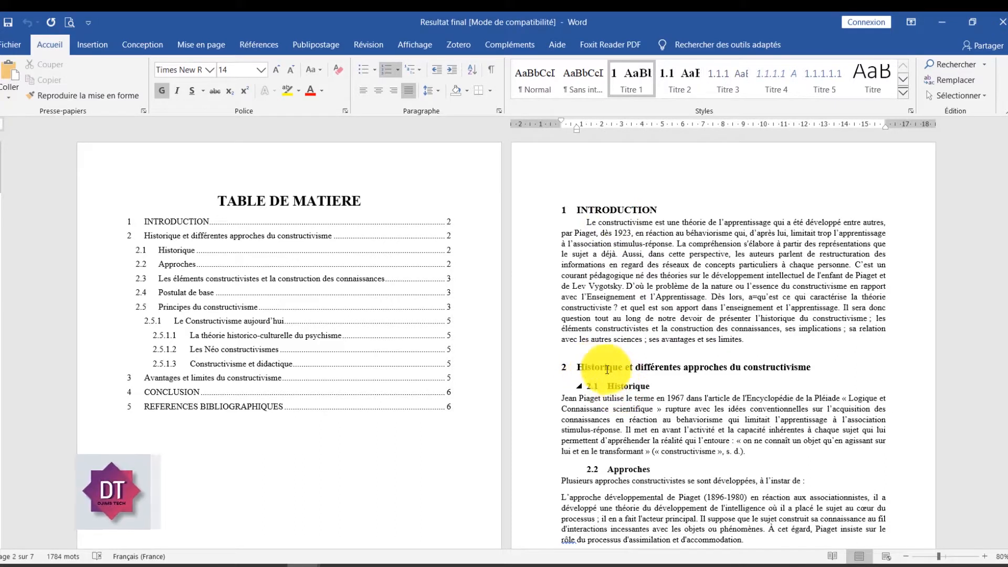
left_click(629, 386)
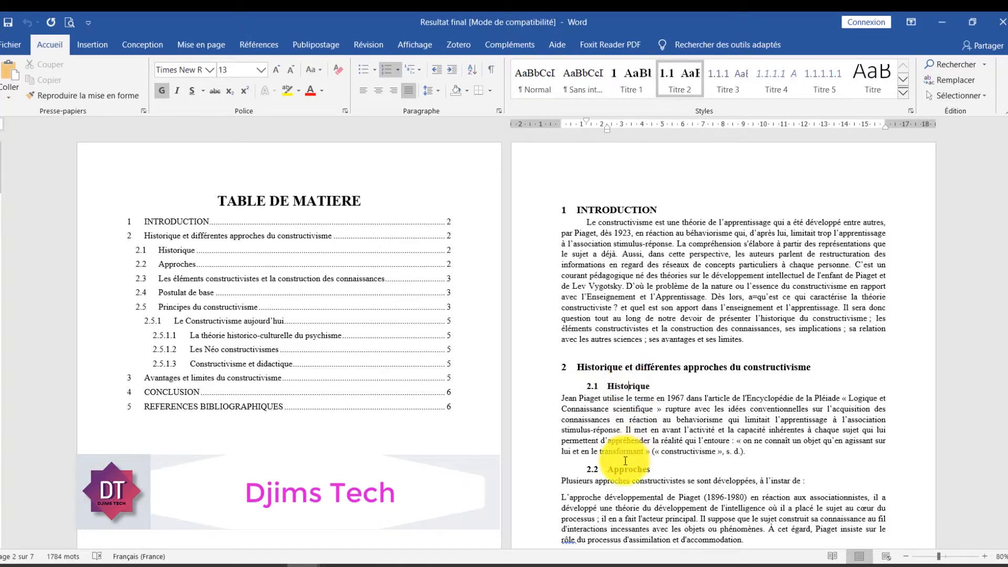
Step: Check the styles of the lower-level headings "Le Constructivisme aujourd'hui" and "La théorie historico-culturelle du psychisme"
scroll(632, 448, "down", 5)
scroll(632, 449, "down", 7)
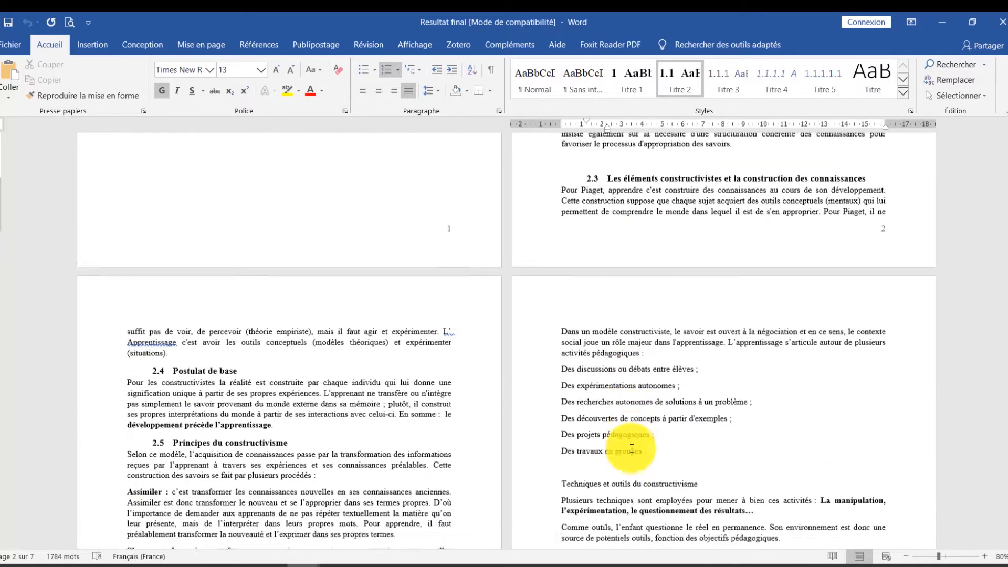
scroll(632, 449, "up", 4)
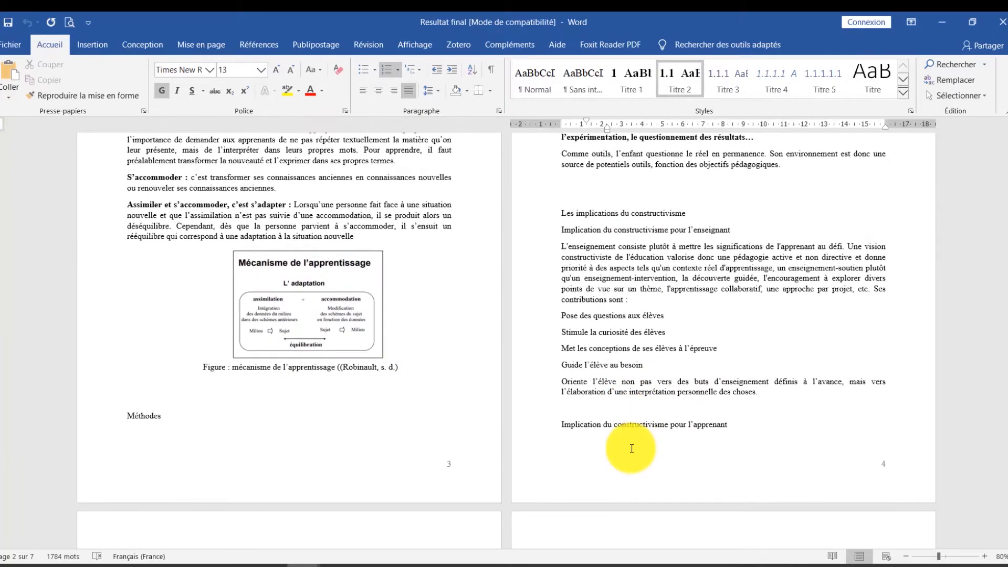
scroll(624, 410, "down", 15)
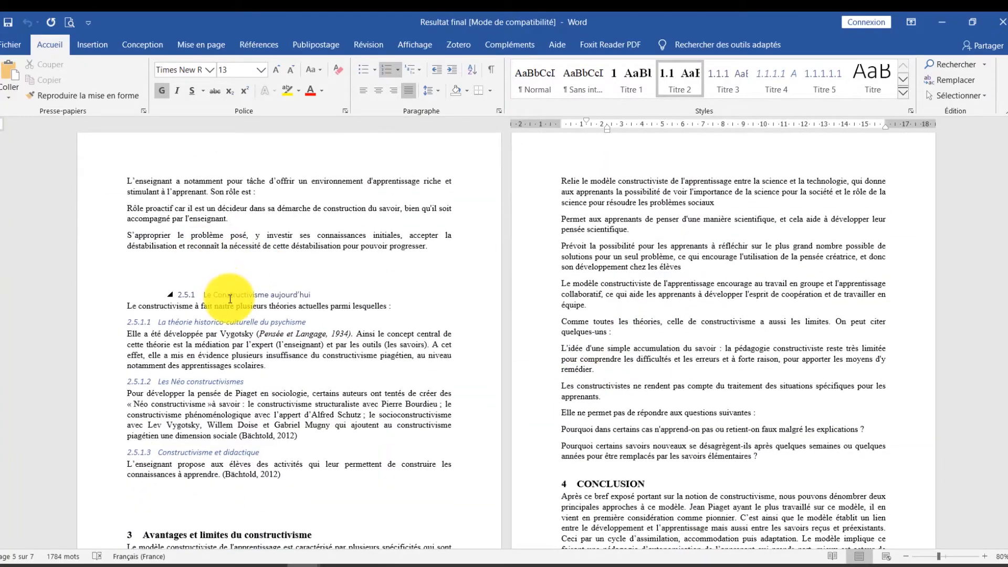
left_click(230, 297)
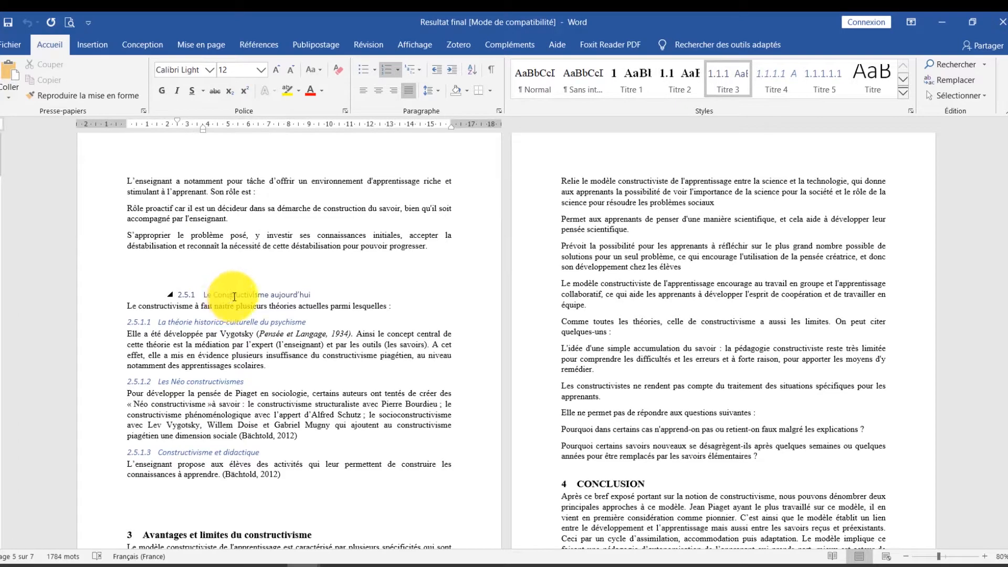
left_click(733, 81)
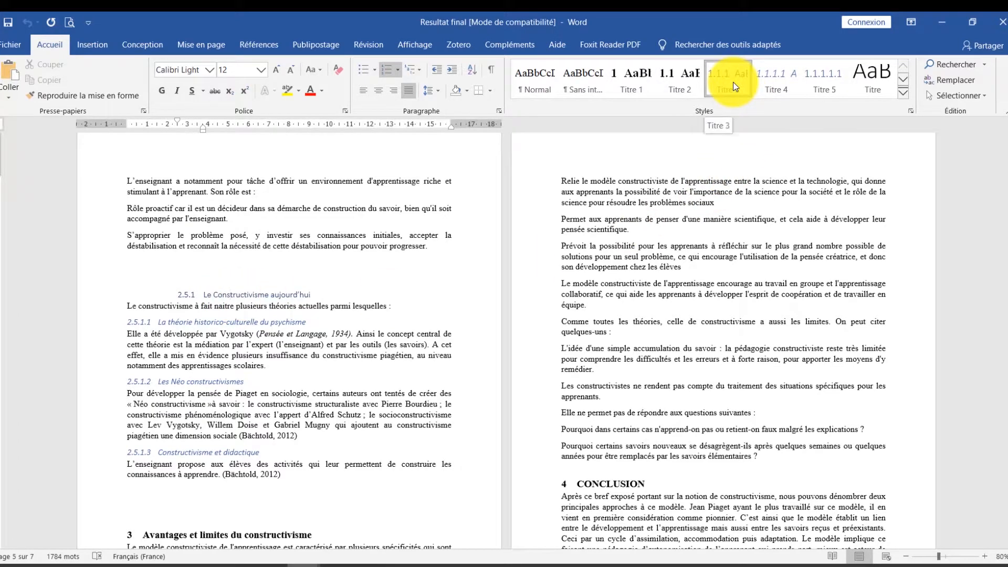
left_click(203, 322)
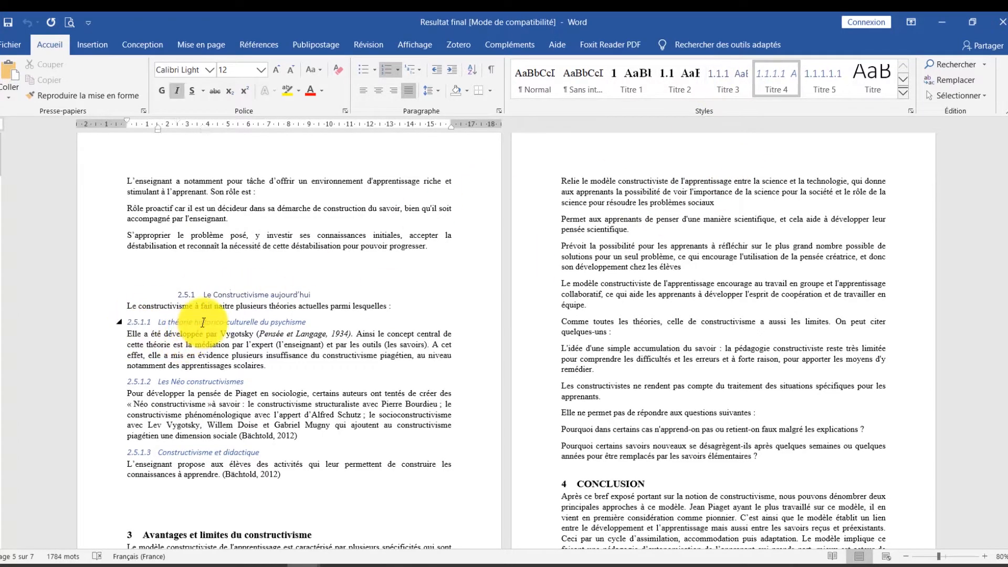
Step: Return to the first page and examine the INTRODUCTION entry in the table of contents
scroll(334, 396, "up", 20)
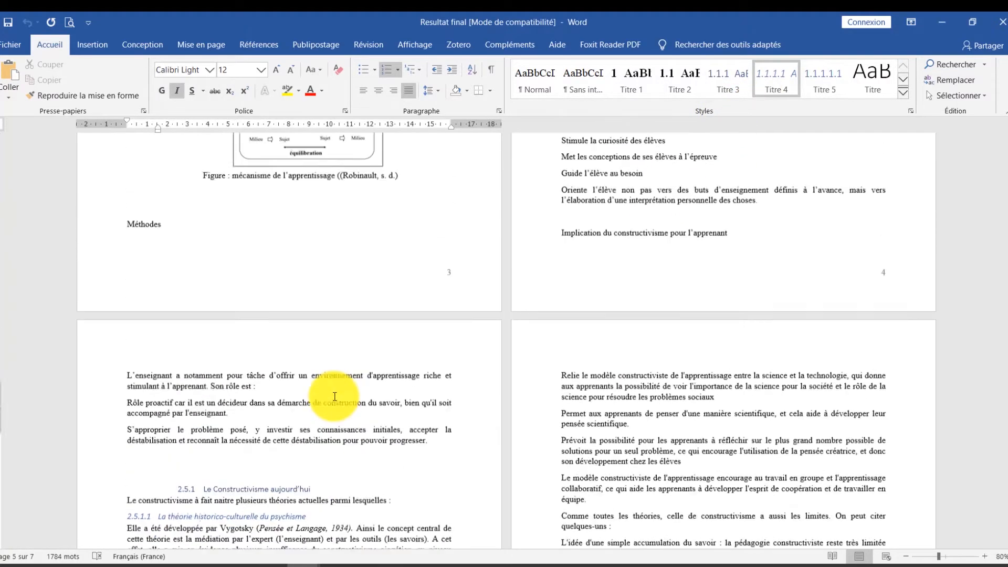
scroll(334, 396, "up", 15)
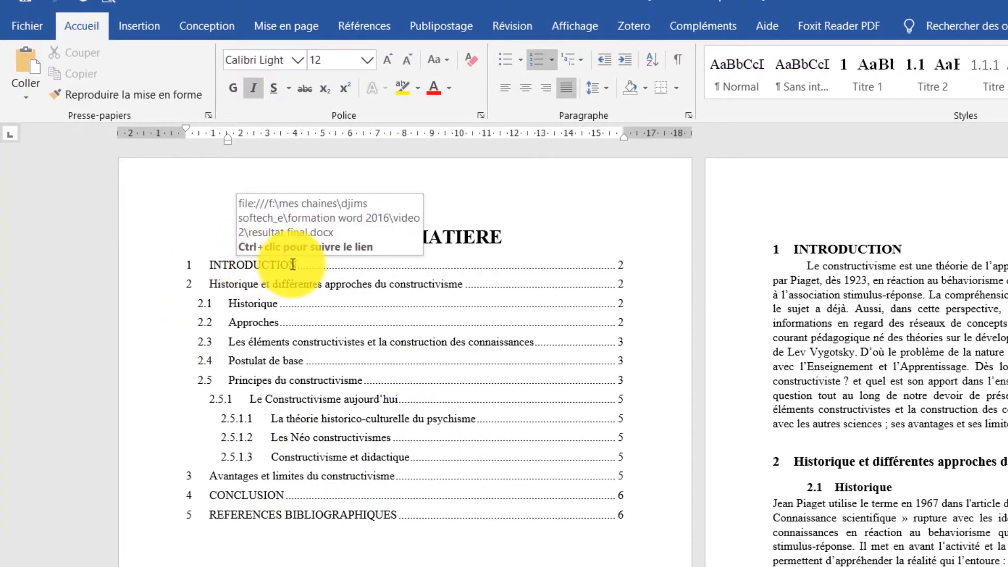
left_click(223, 266)
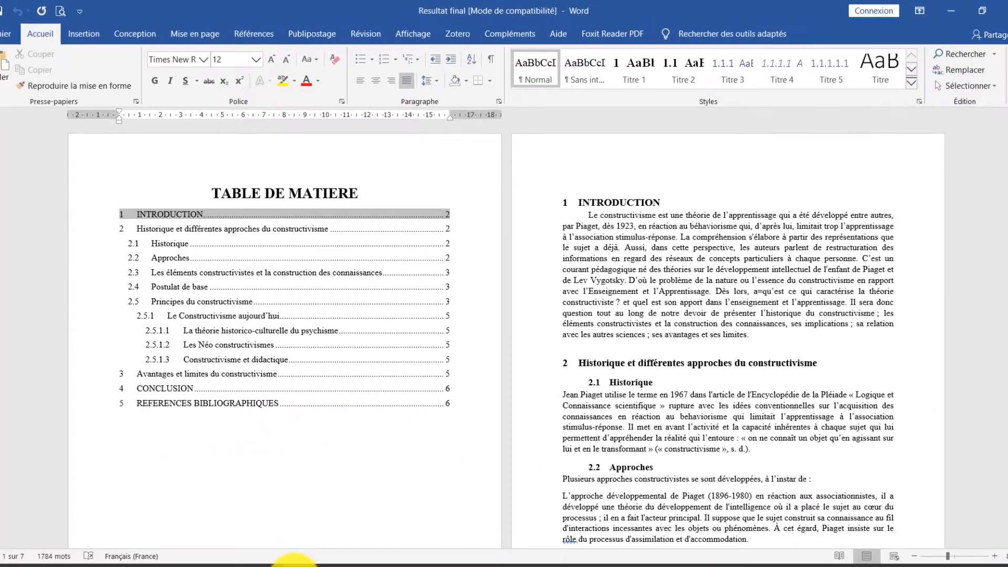
Step: Switch back to the Procédure document and look through the available bullet, numbering and multilevel list formats
mouse_move(292, 556)
left_click(116, 528)
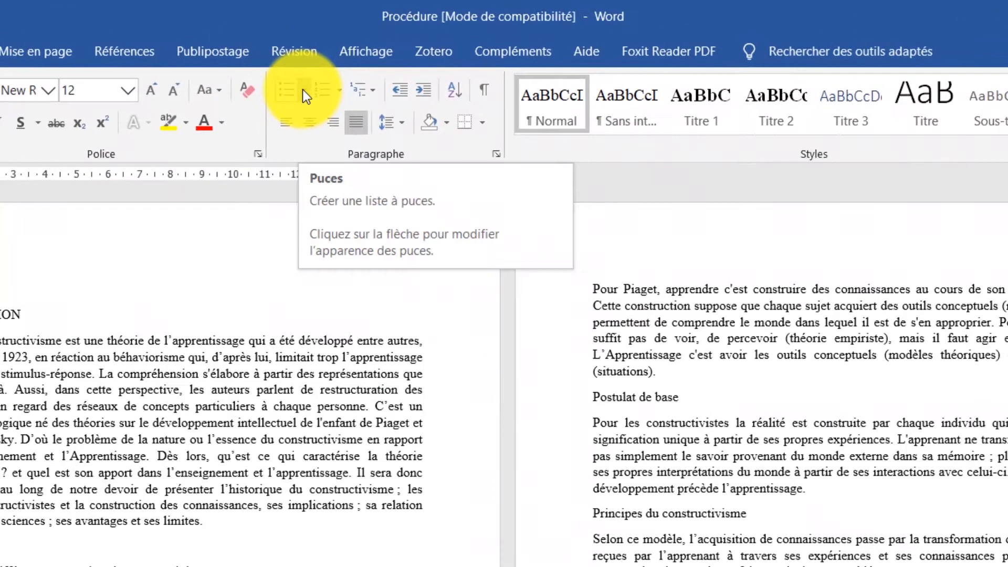
left_click(302, 90)
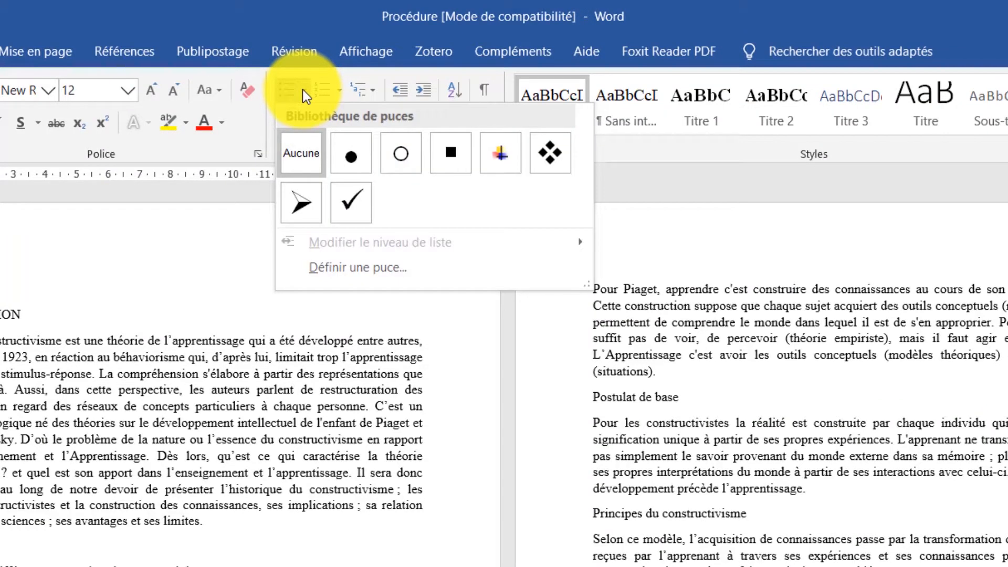
left_click(343, 90)
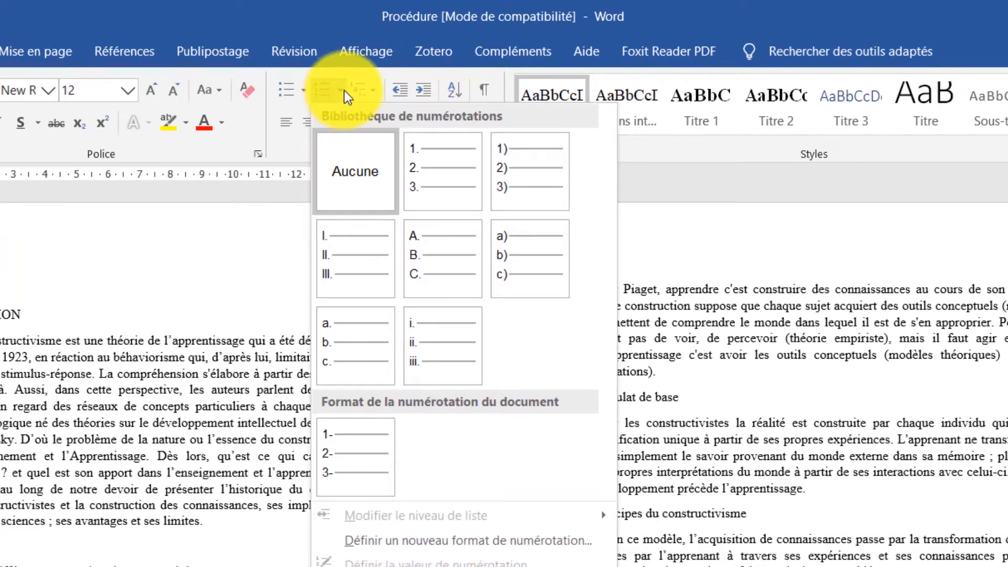
left_click(375, 93)
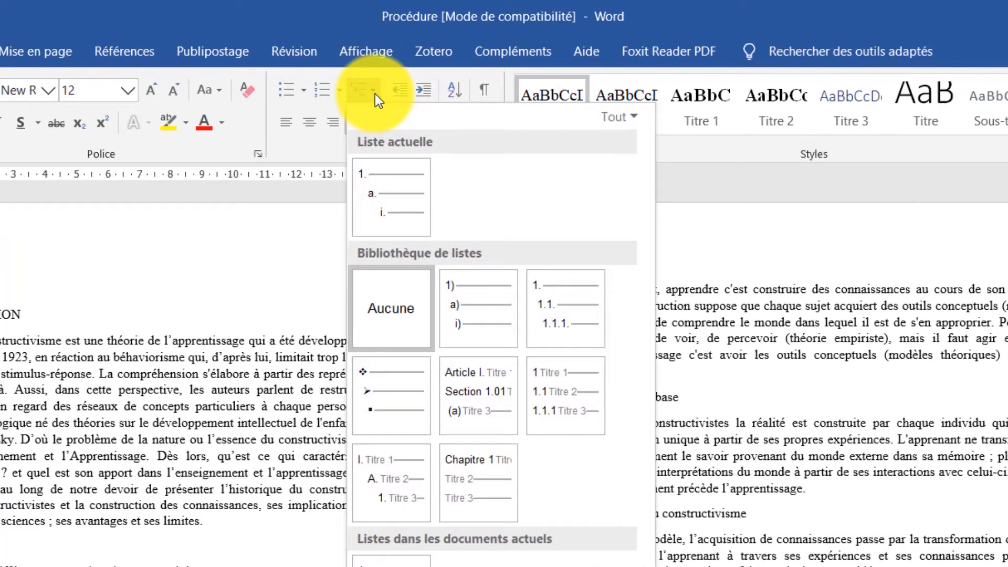
left_click(375, 93)
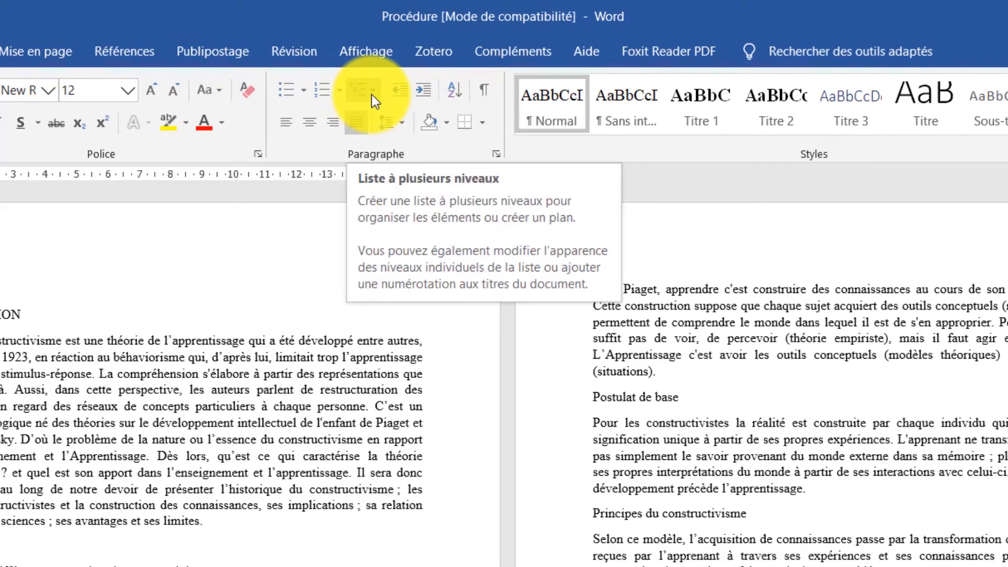
Step: Apply the multilevel numbering format linked to the heading styles (1 Titre 1, 1.1 Titre 2, 1.1.1 Titre 3) on the blank line above INTRODUCTION
left_click(371, 94)
mouse_move(563, 409)
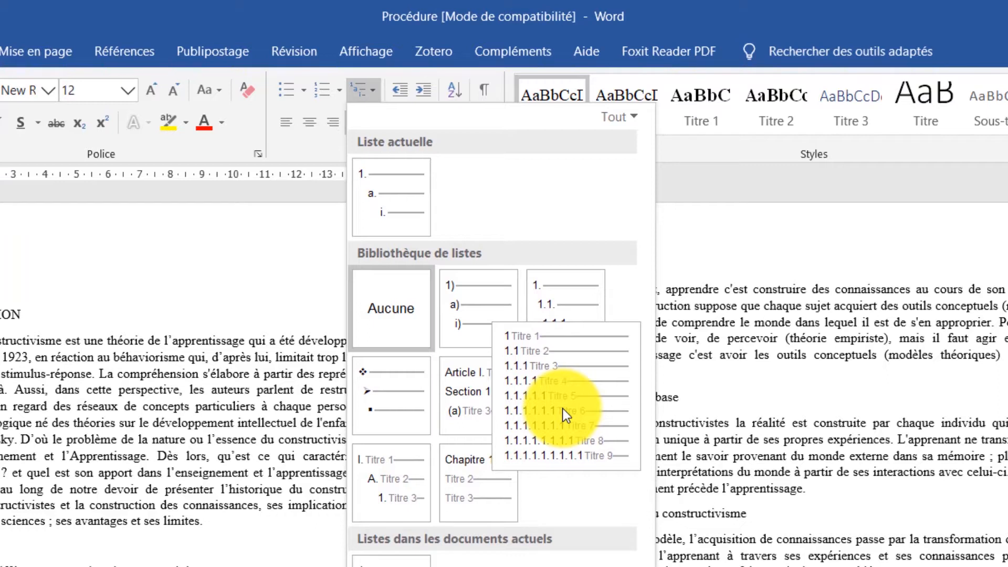
mouse_move(556, 307)
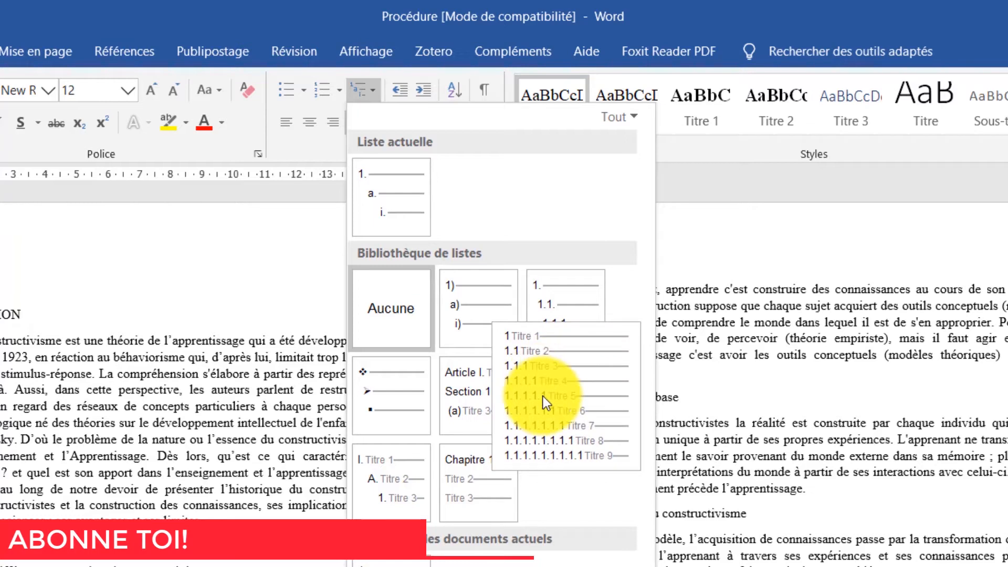
mouse_move(567, 325)
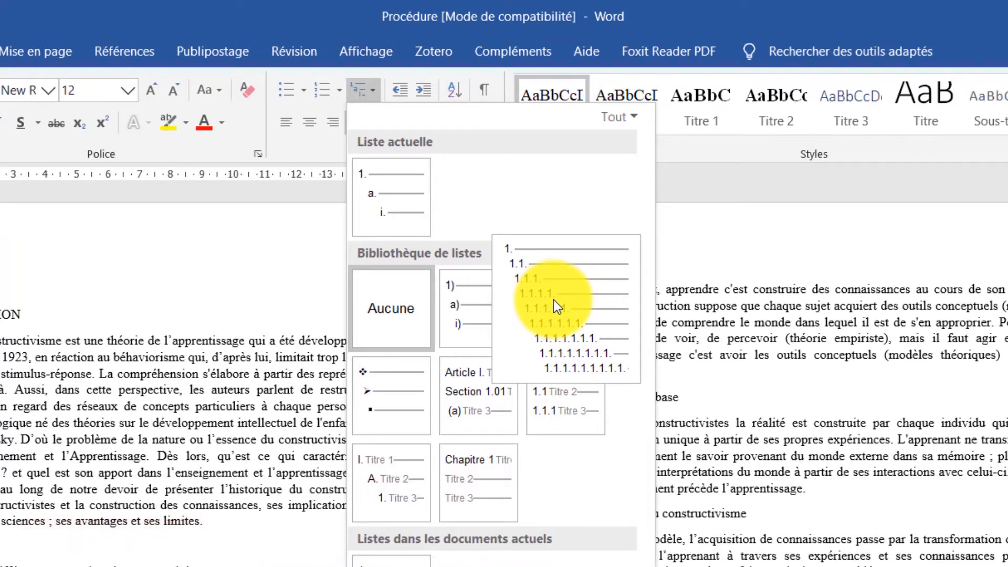
left_click(250, 303)
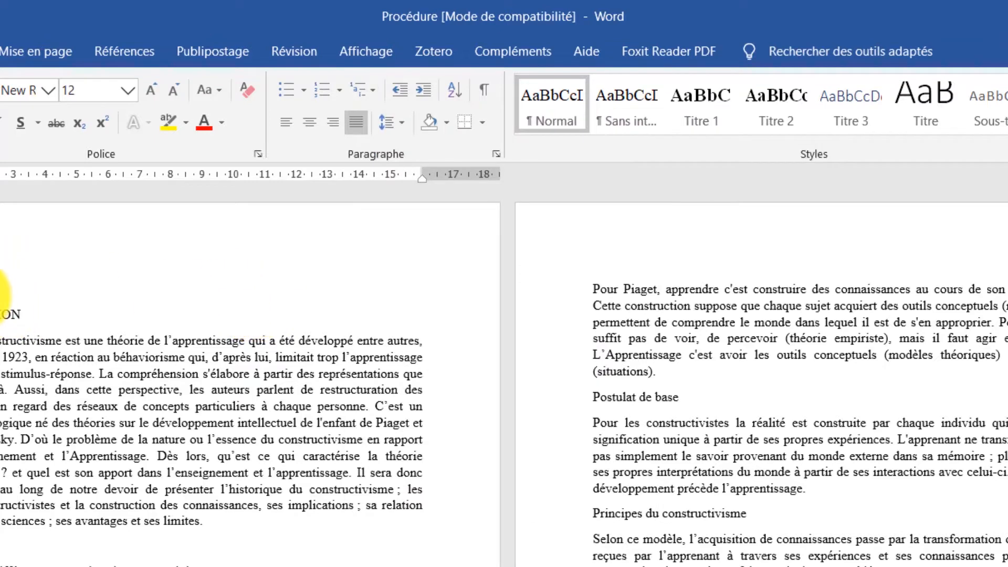
left_click(371, 93)
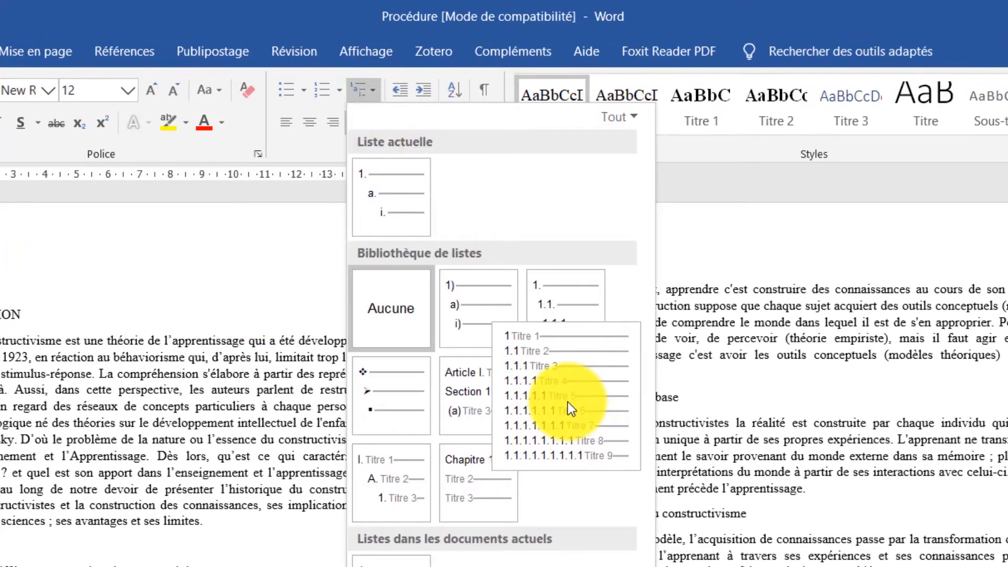
left_click(568, 401)
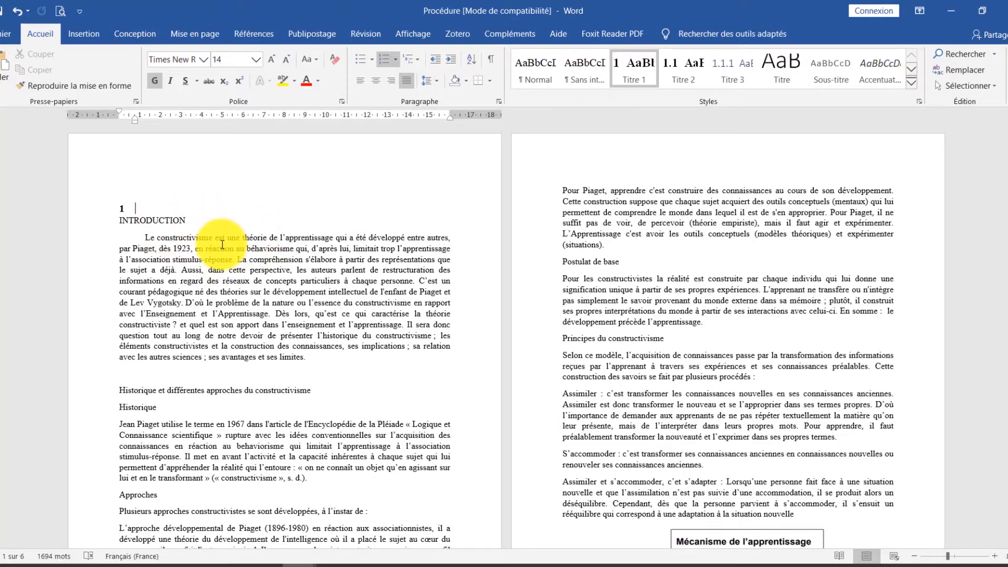
Step: Remove the empty numbered heading above INTRODUCTION and apply the Titre 1 style to INTRODUCTION itself
left_click(168, 221)
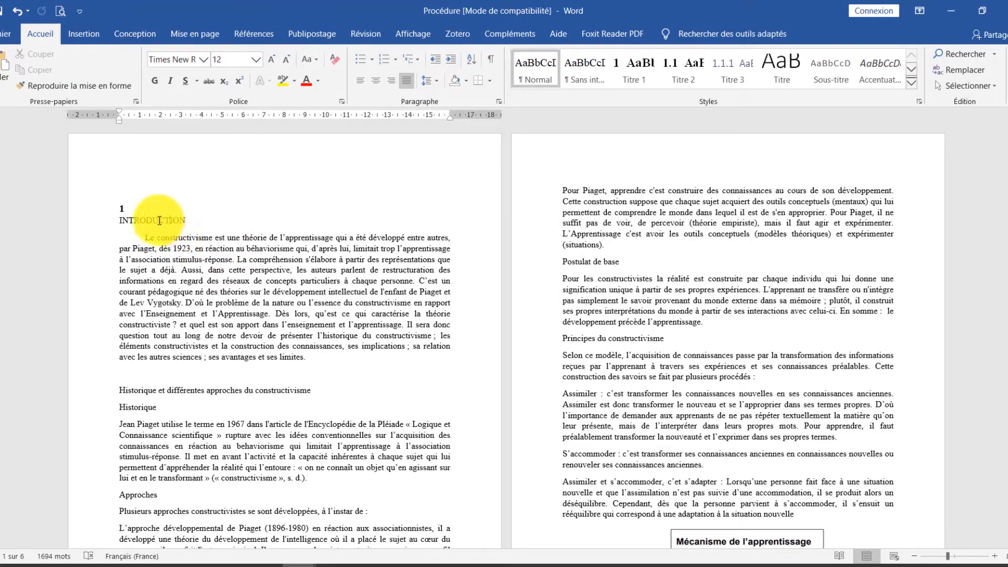
left_click(144, 210)
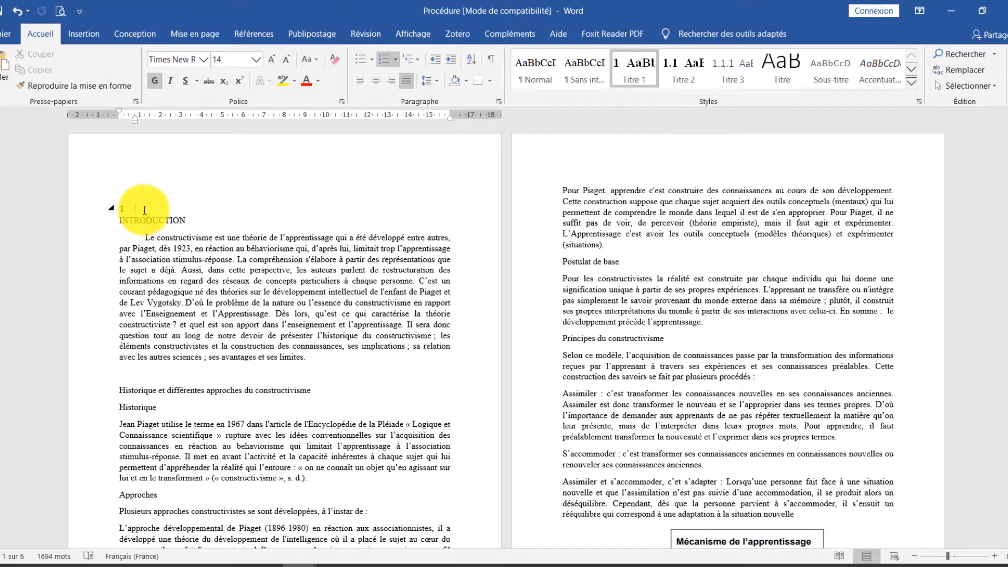
left_click(150, 220)
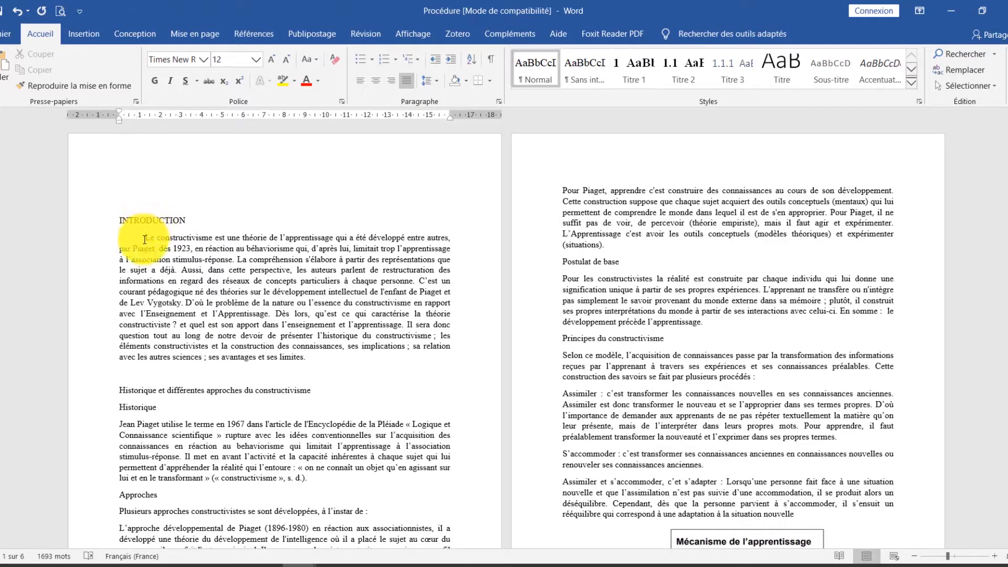
left_click_drag(186, 221, 123, 220)
left_click(140, 220)
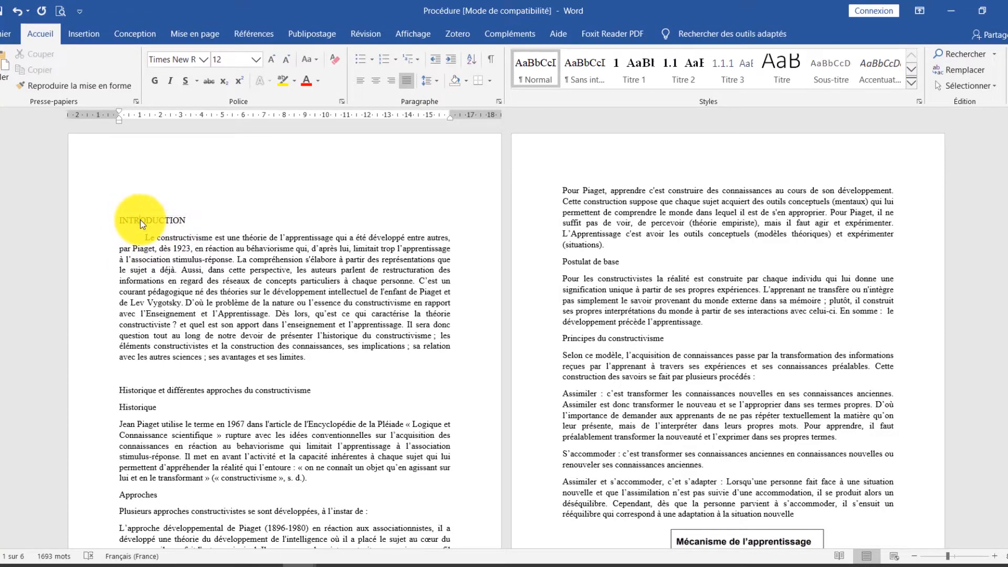
left_click(633, 77)
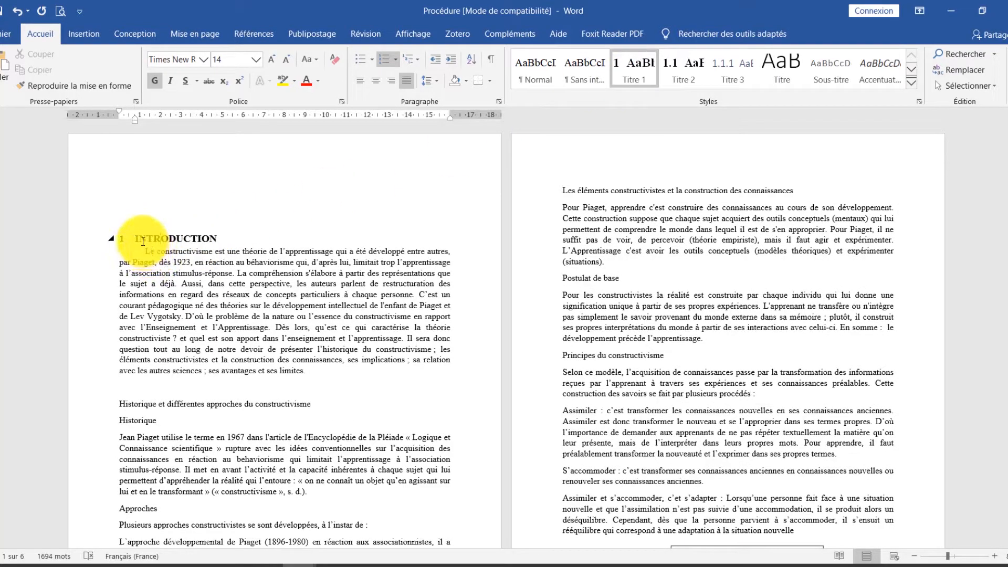
Step: Apply the Titre 1 style to the heading "Historique et différentes approches du constructivisme"
scroll(225, 291, "down", 3)
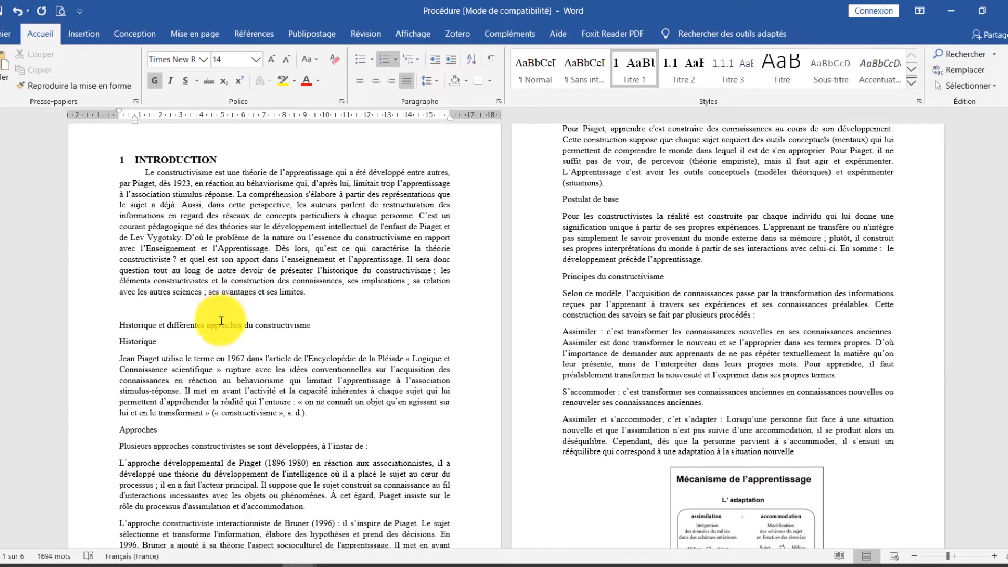
left_click(196, 326)
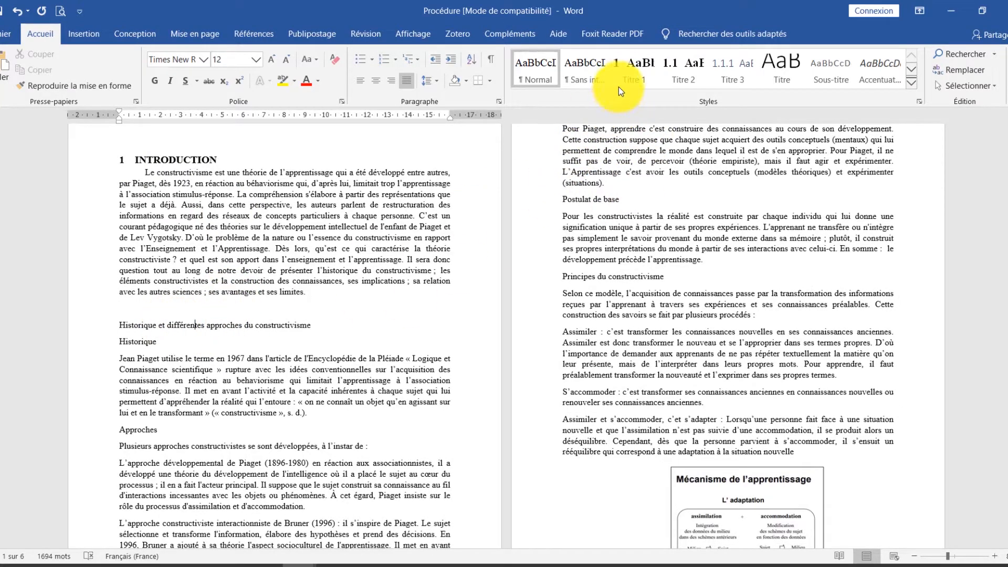
left_click(628, 77)
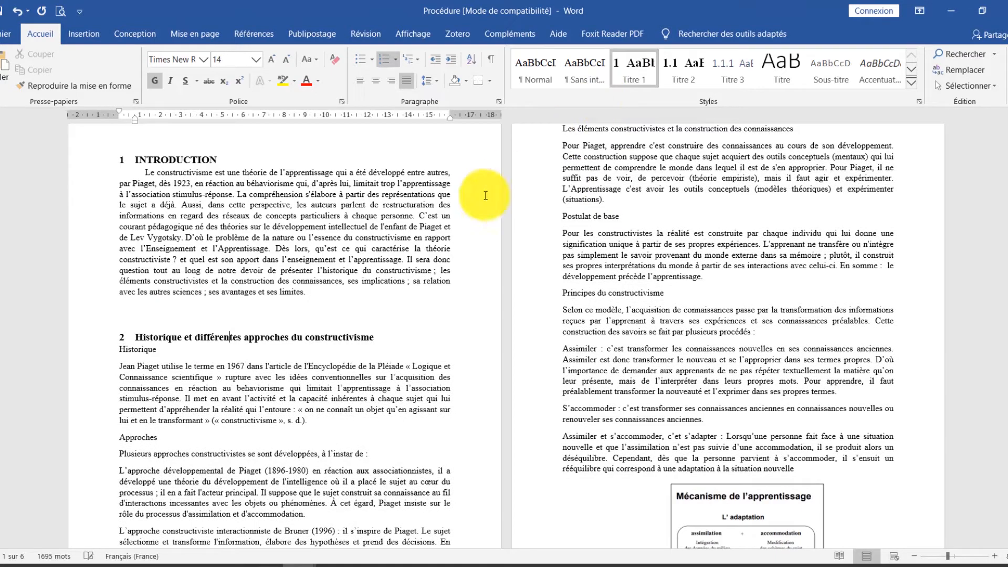
Step: Apply the Titre 2 style to the subheadings "Historique" and "Approches"
left_click(152, 351)
left_click(685, 74)
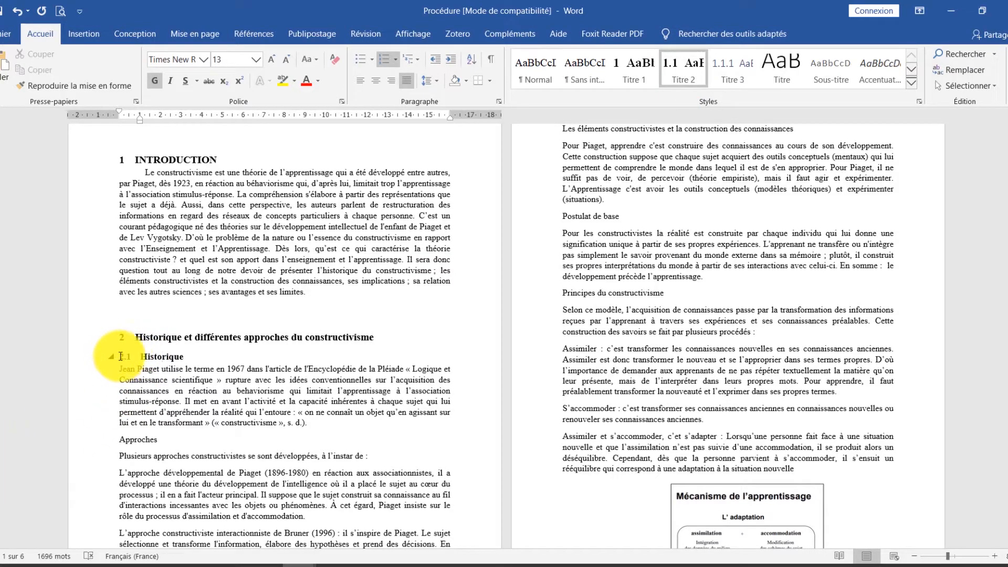
scroll(224, 417, "down", 3)
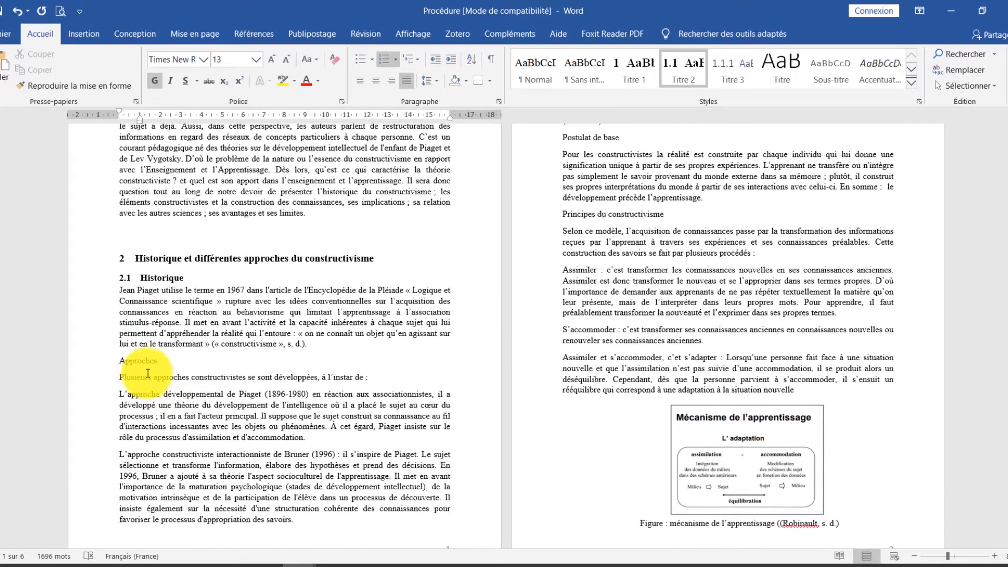
left_click(145, 363)
left_click(672, 74)
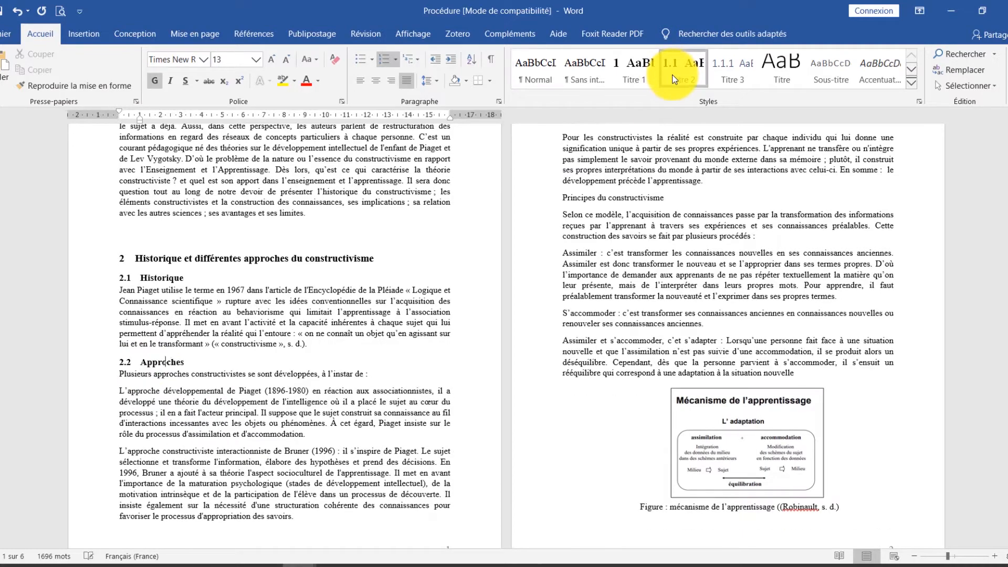
Step: Apply the Titre 2 style to "Les éléments constructivistes et la construction des connaissances" on page 2
scroll(178, 386, "down", 10)
scroll(533, 400, "up", 15)
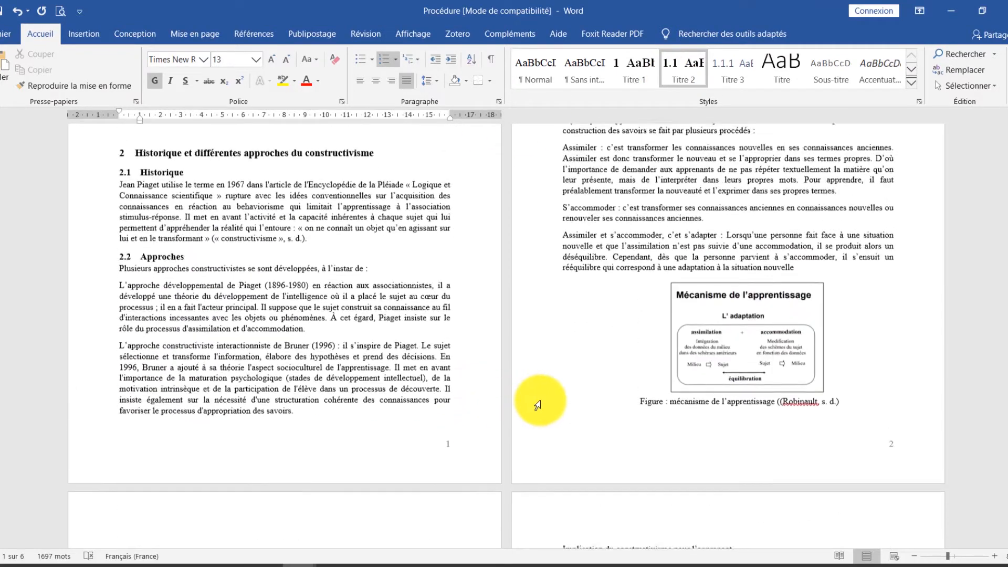
scroll(537, 404, "up", 1)
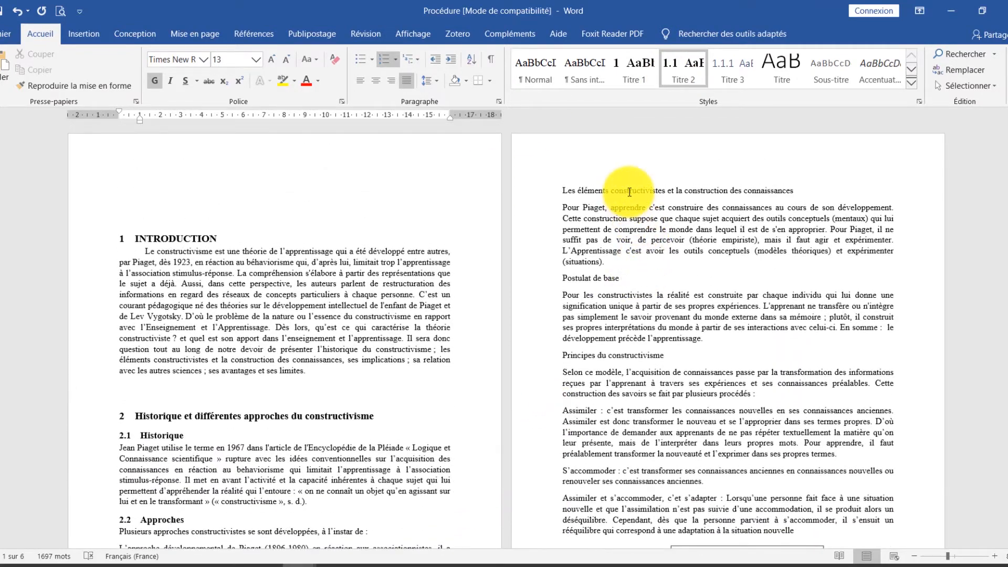
left_click(630, 190)
left_click(680, 77)
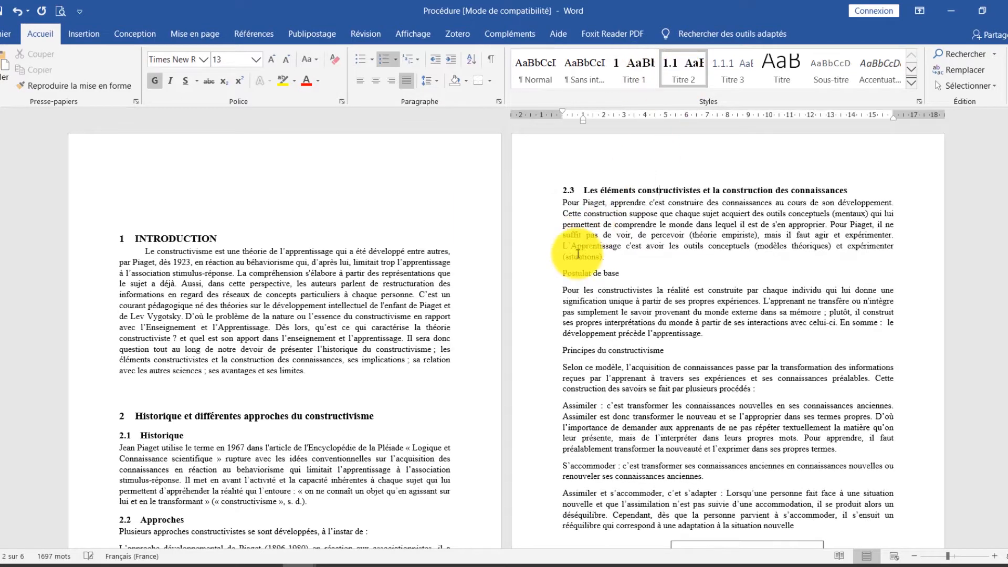
Step: Apply the Titre 3 style to "Postulat de base" and "Principes du constructivisme"
left_click(595, 274)
left_click(732, 73)
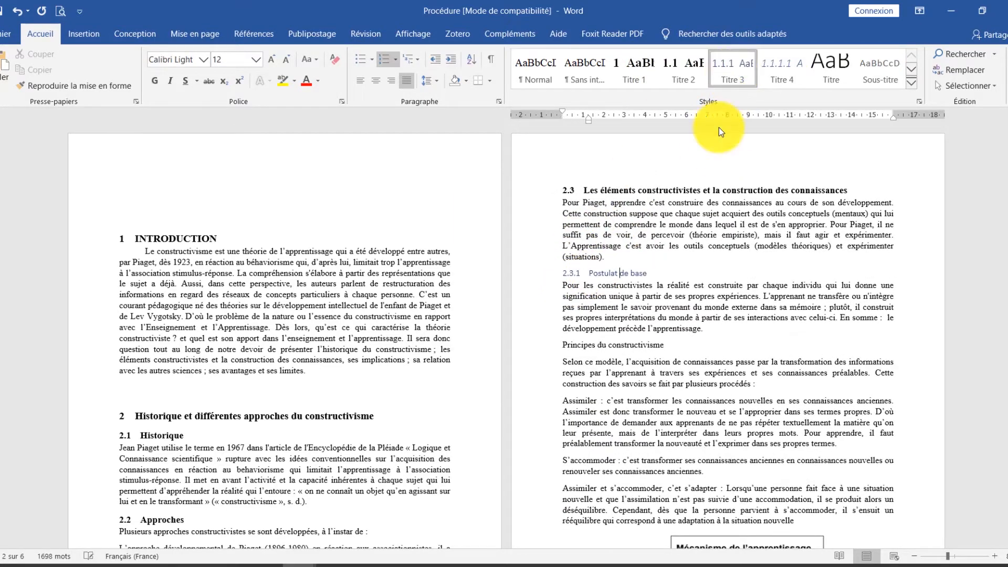
scroll(631, 324, "down", 1)
left_click(631, 318)
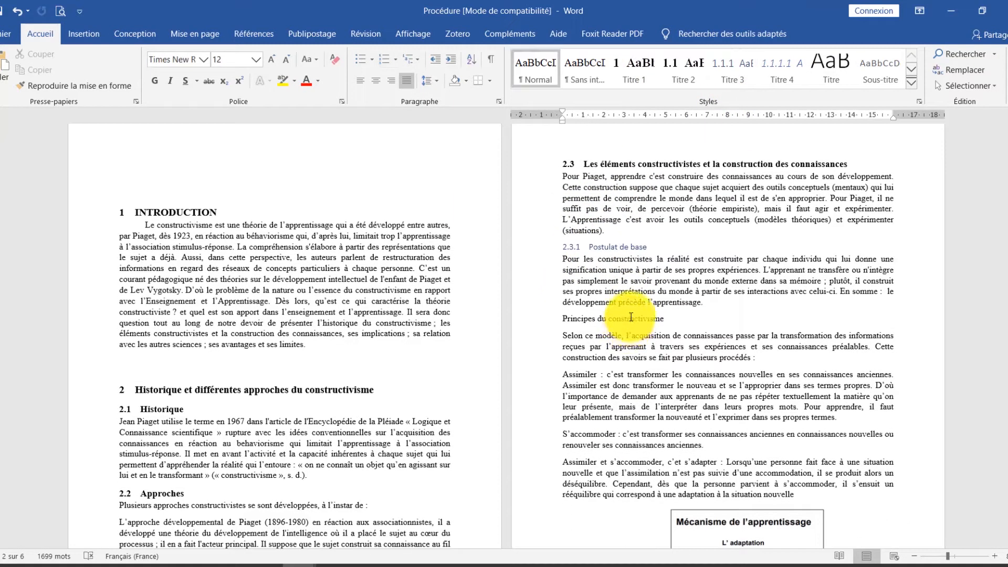
left_click(732, 77)
Step: On page 3, apply Titre 2 to "Méthodes" and Titre 3 to "Techniques et outils du constructivisme"
scroll(630, 399, "down", 7)
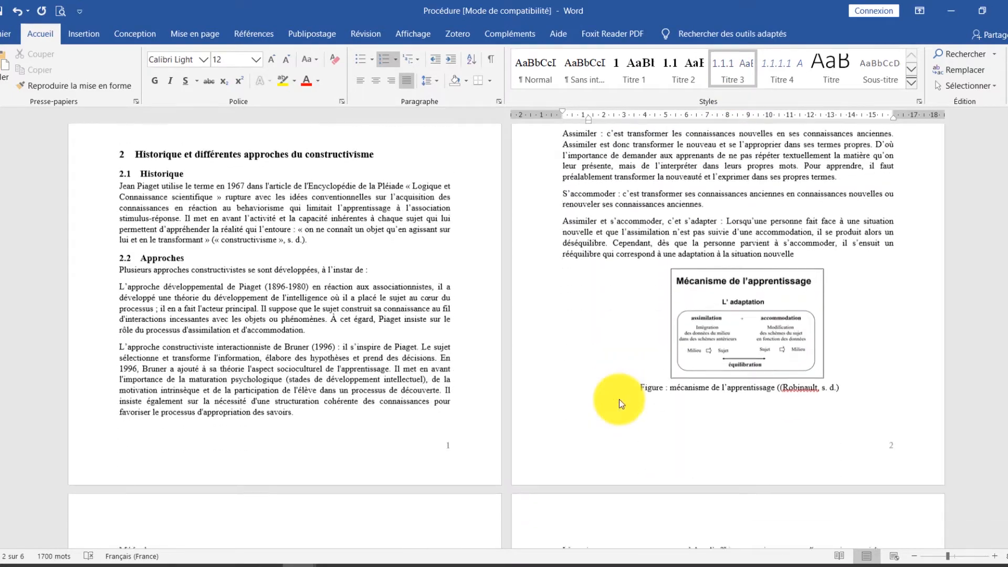
left_click(139, 313)
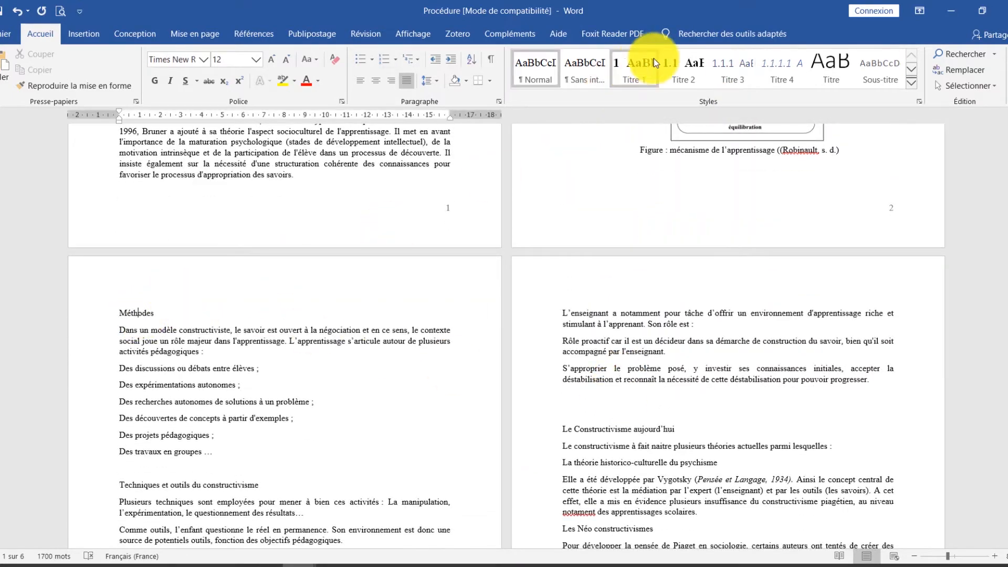
left_click(681, 77)
scroll(404, 415, "down", 3)
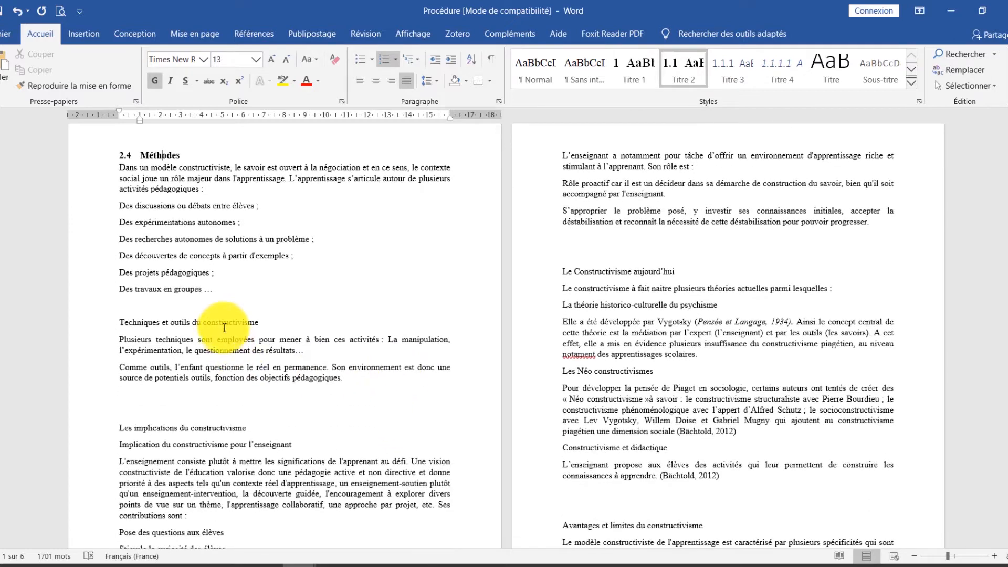
left_click(223, 322)
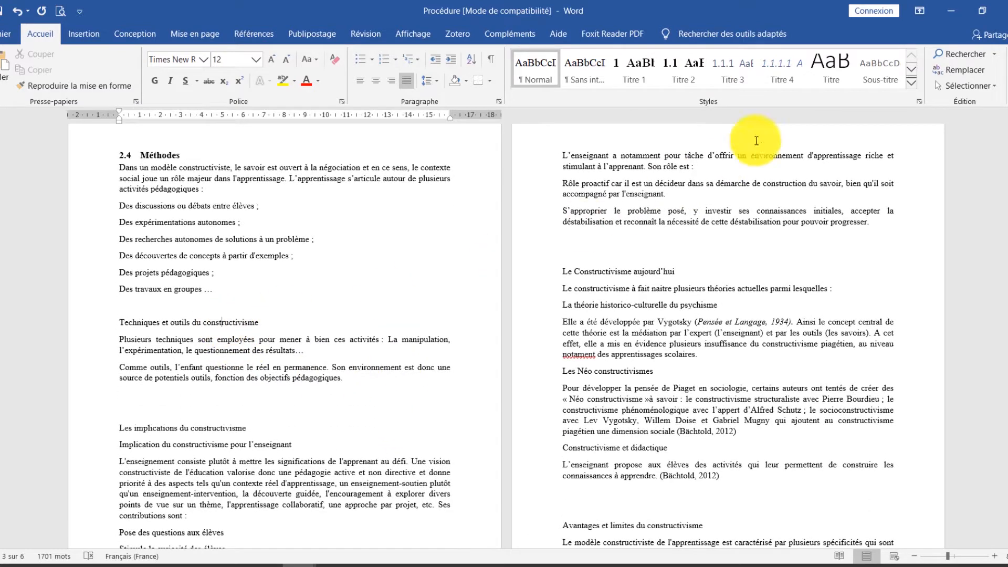
left_click(729, 77)
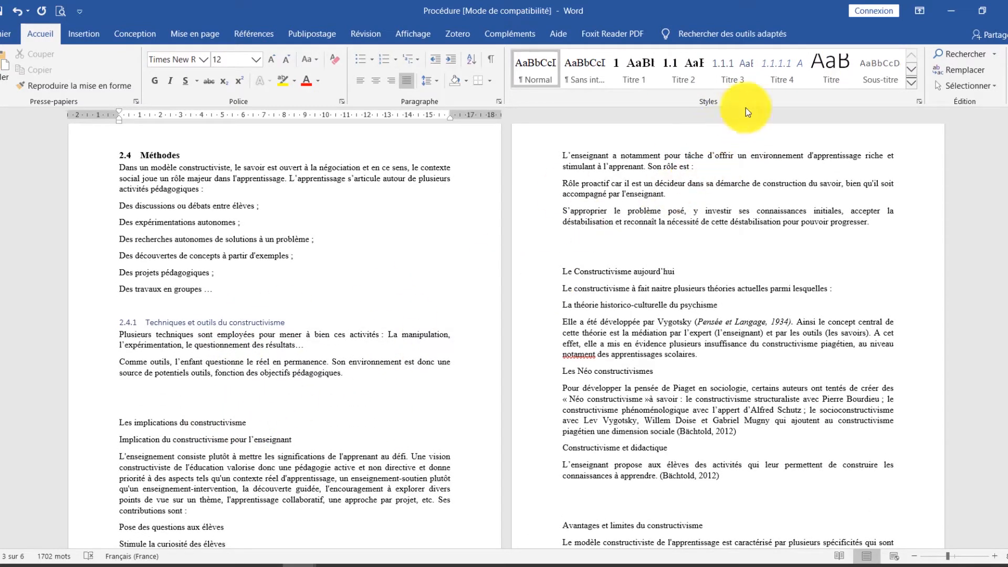
Step: Apply the Titre 4 style to "Les implications du constructivisme" and "Implication du constructivisme pour l'apprenant"
left_click(771, 78)
scroll(219, 451, "down", 3)
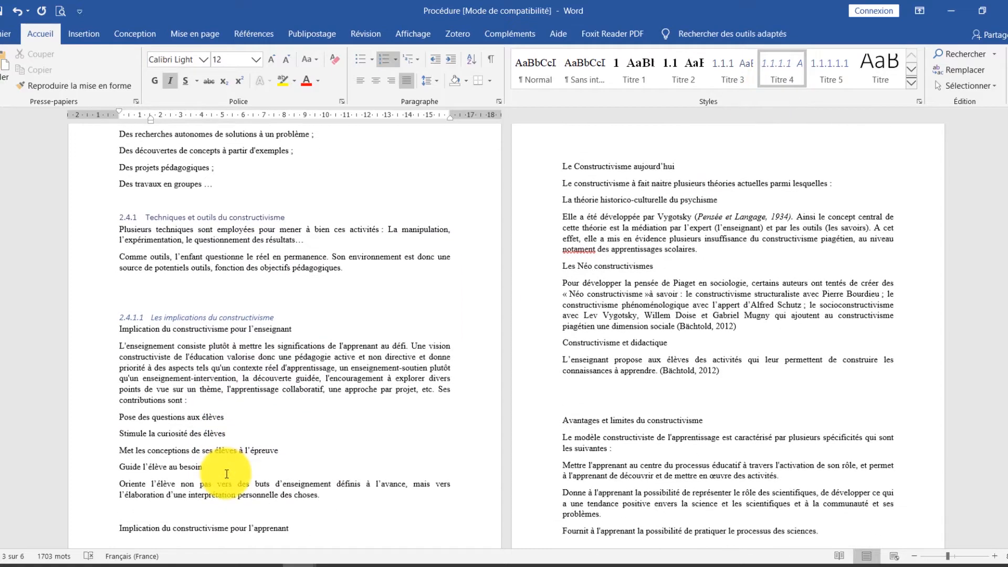
left_click(220, 452)
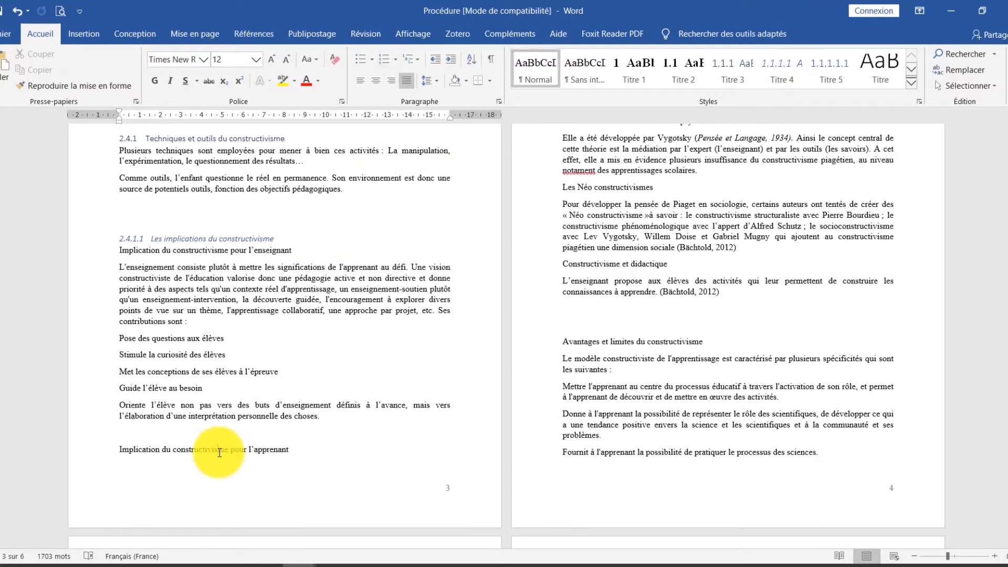
left_click(774, 74)
Step: Apply the Titre 2 style to the heading "Le Constructivisme aujourd'hui" on page 4
scroll(633, 345, "up", 5)
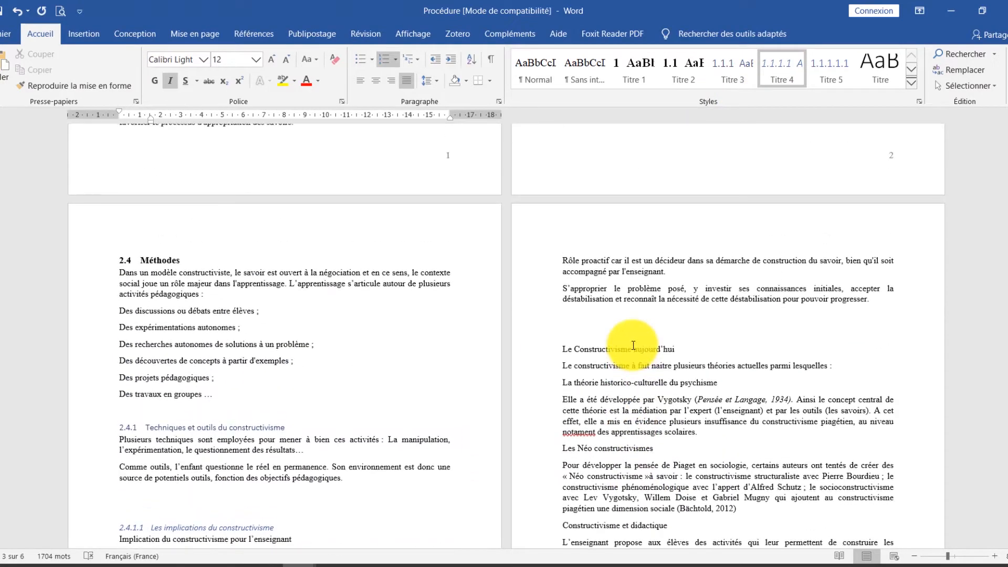
left_click(633, 324)
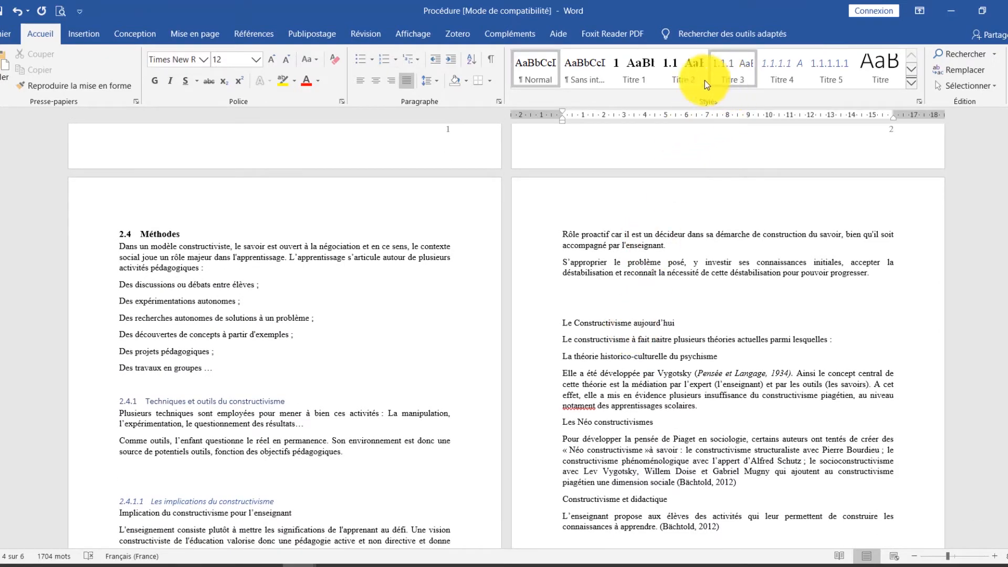
left_click(683, 77)
Step: Apply the Titre 3 style to "Les Néo constructivismes" and "Constructivisme et didactique"
scroll(676, 380, "down", 3)
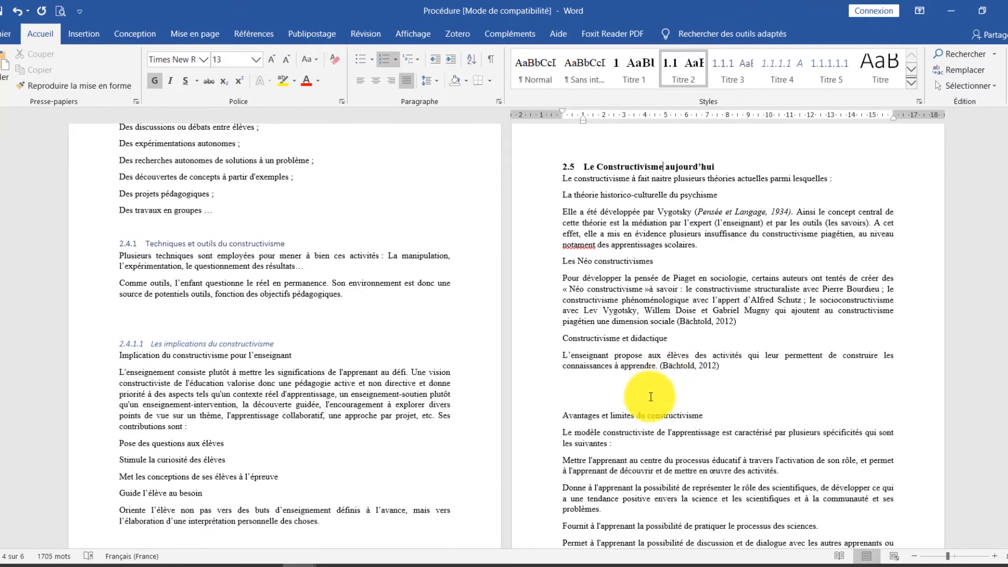
left_click(635, 415)
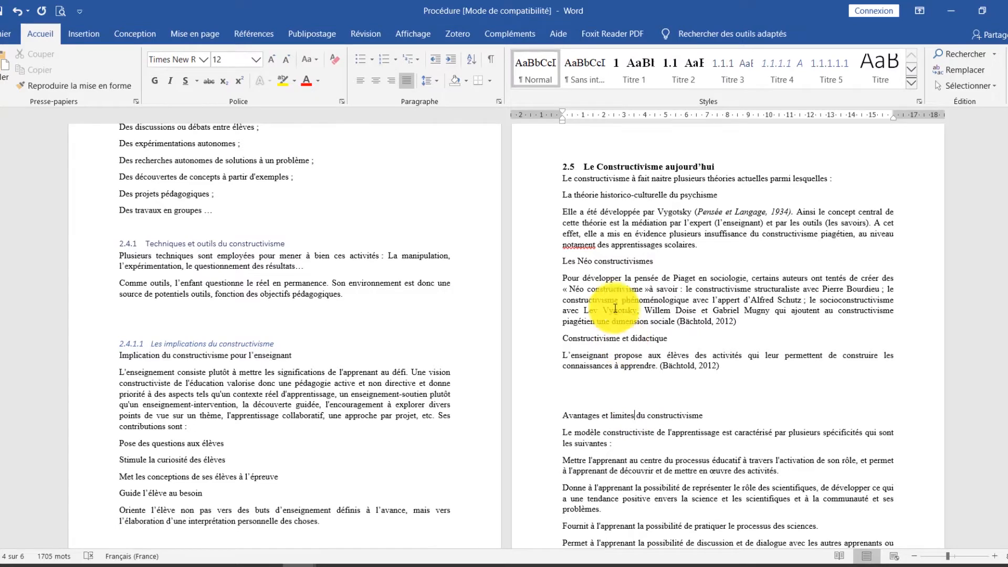
left_click(610, 261)
left_click(733, 73)
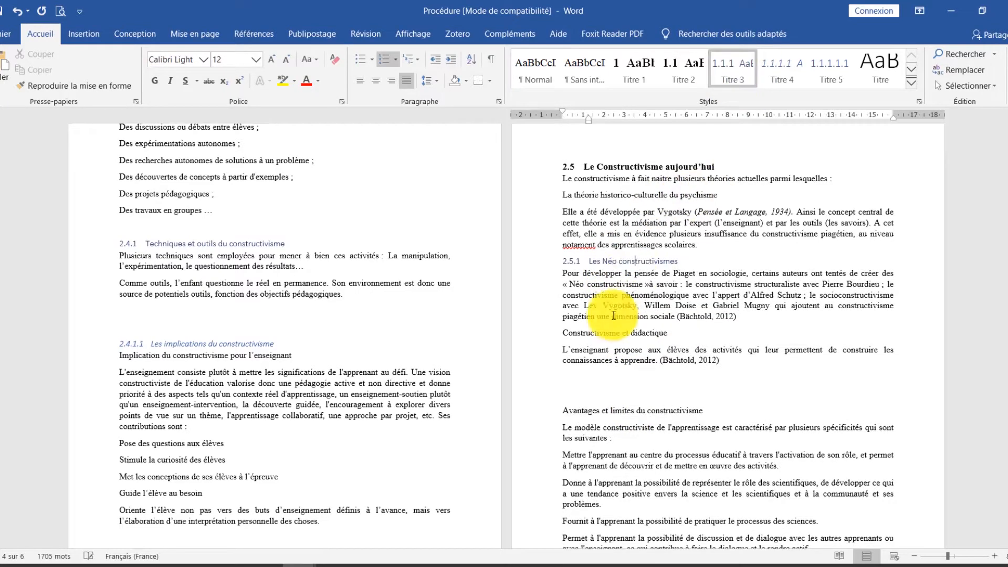
left_click(604, 332)
left_click(733, 73)
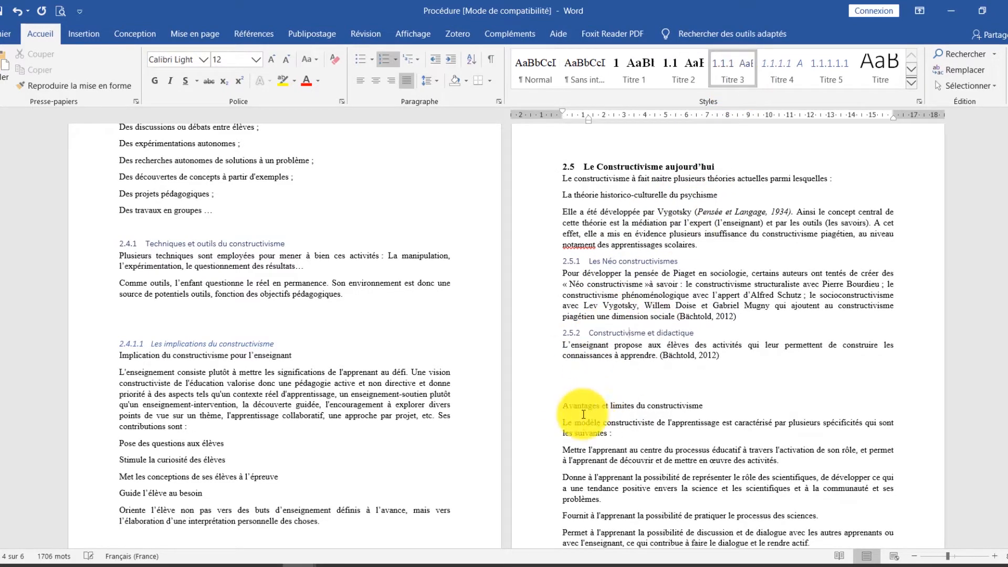
Step: Apply Titre 2 to "Avantages et limites du constructivisme" and Titre 1 to "CONCLUSION" and "REFERENCES BIBLIOGRAPHIQUES"
left_click(591, 405)
left_click(681, 79)
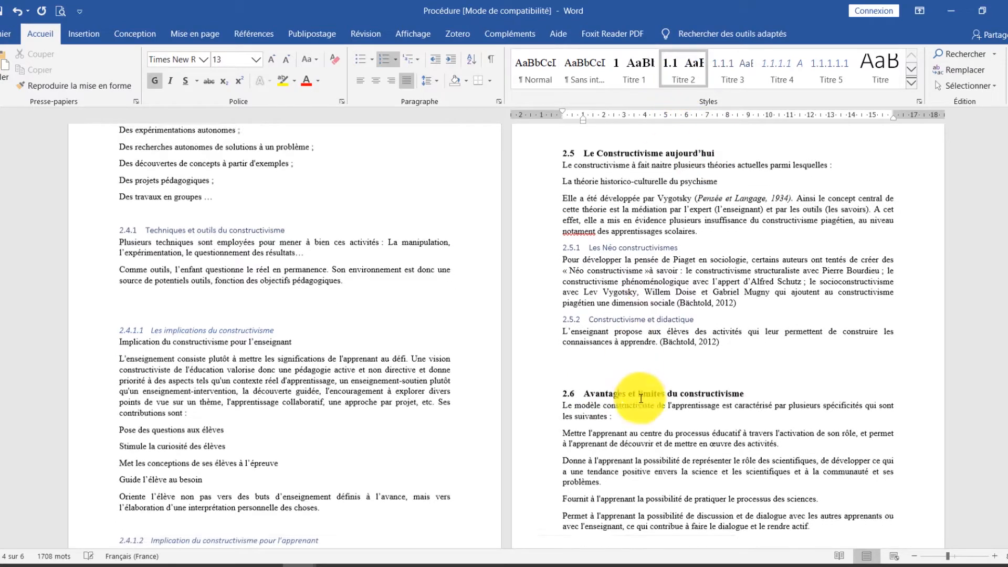
scroll(592, 396, "down", 8)
scroll(283, 413, "down", 5)
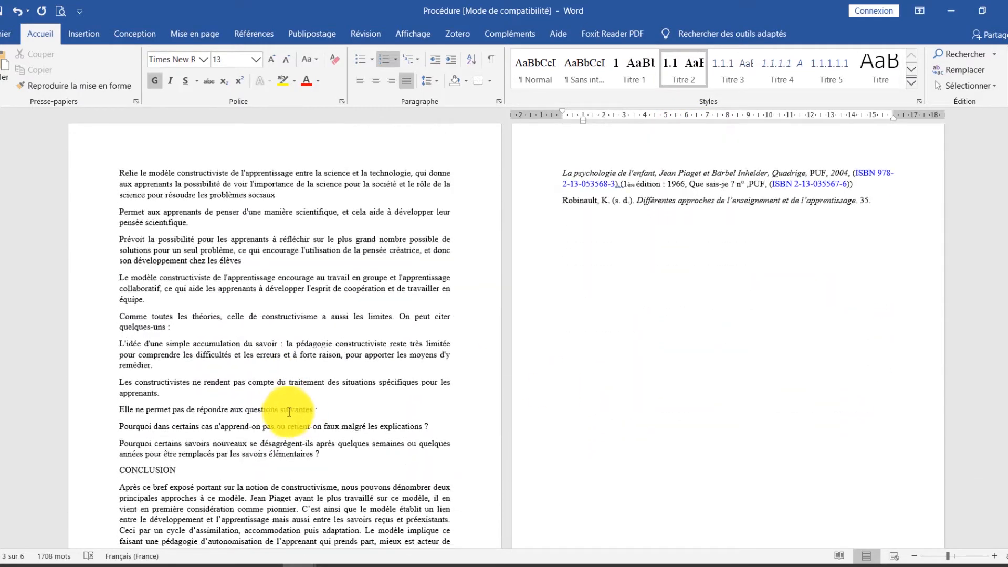
left_click(155, 367)
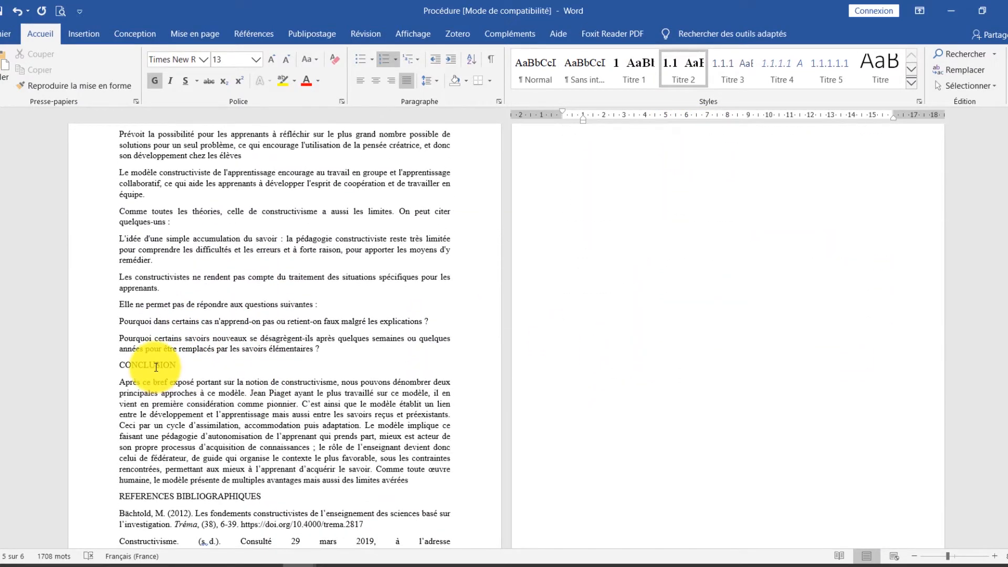
left_click(626, 70)
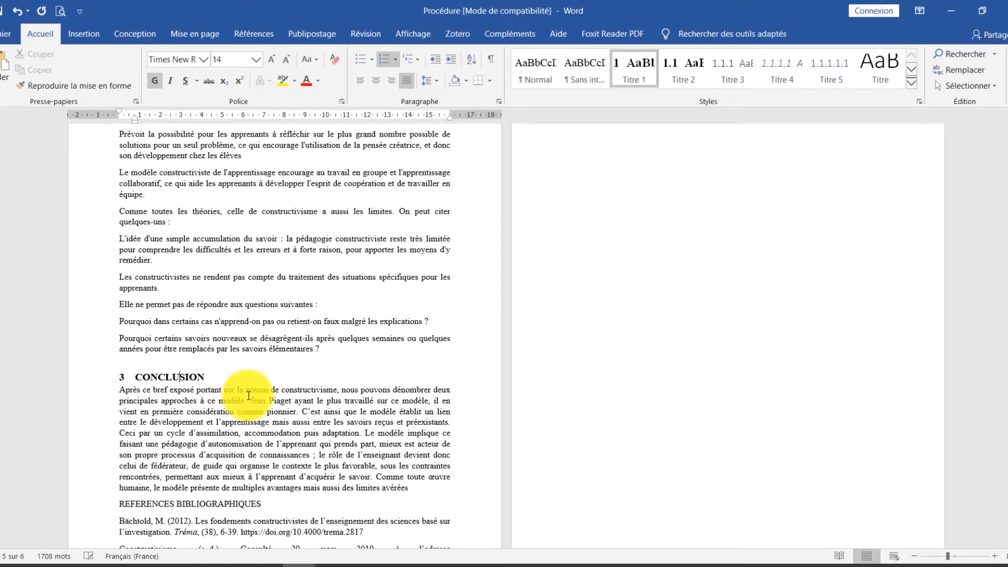
scroll(236, 405, "down", 2)
left_click(212, 419)
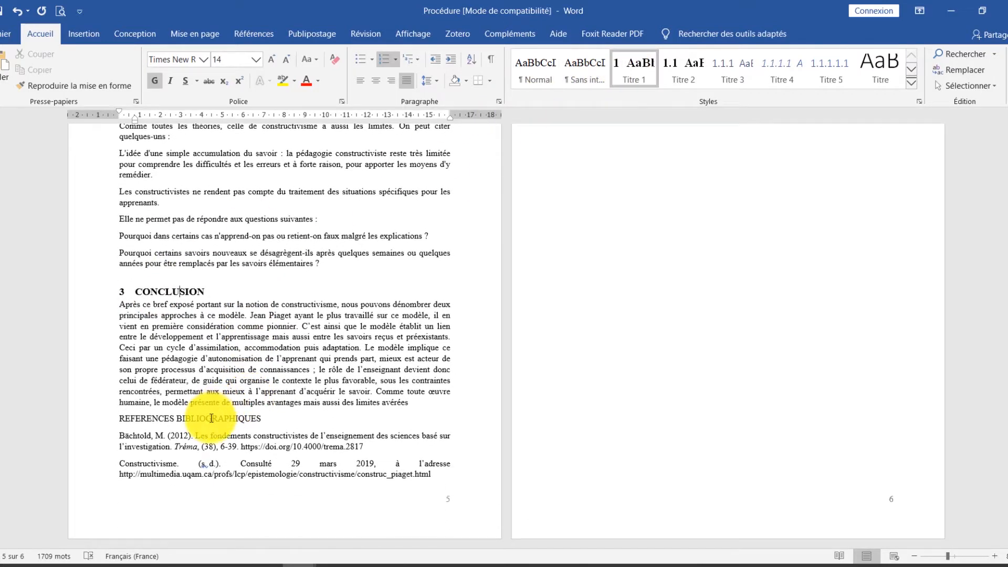
left_click(622, 84)
Step: Modify the Titre 1 style so that its font colour is standard red
scroll(334, 398, "up", 3)
scroll(333, 398, "up", 8)
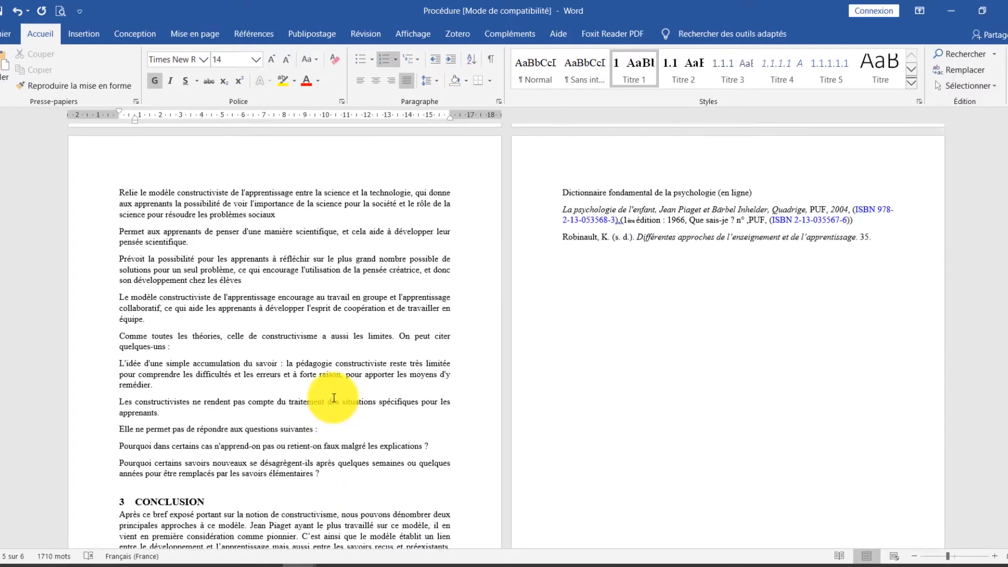
scroll(334, 398, "up", 9)
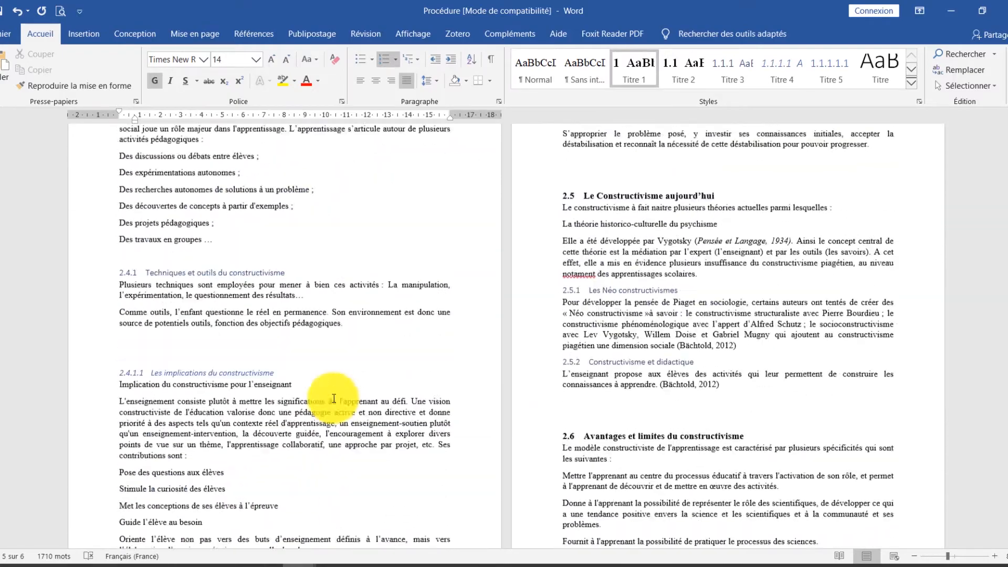
scroll(334, 398, "up", 5)
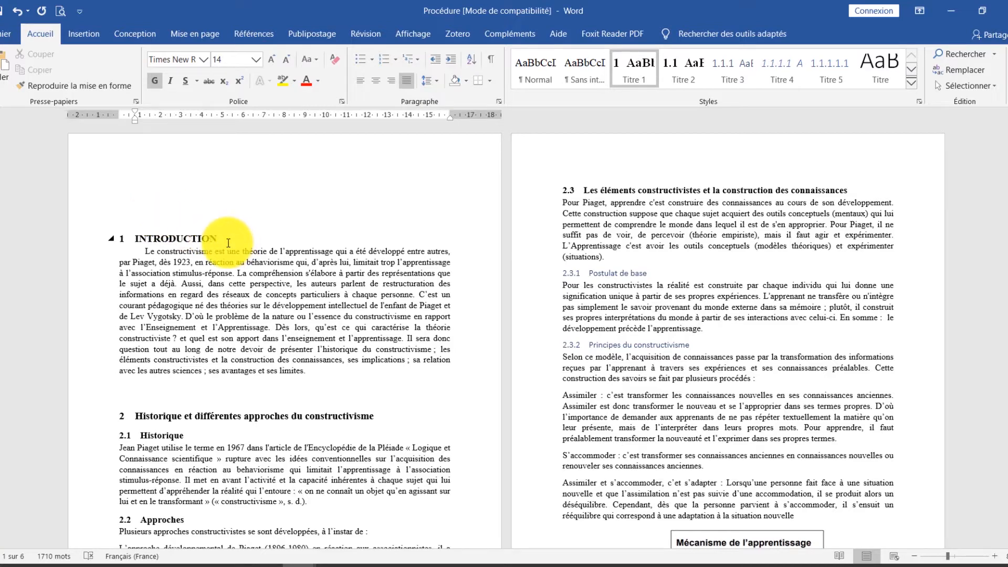
right_click(638, 79)
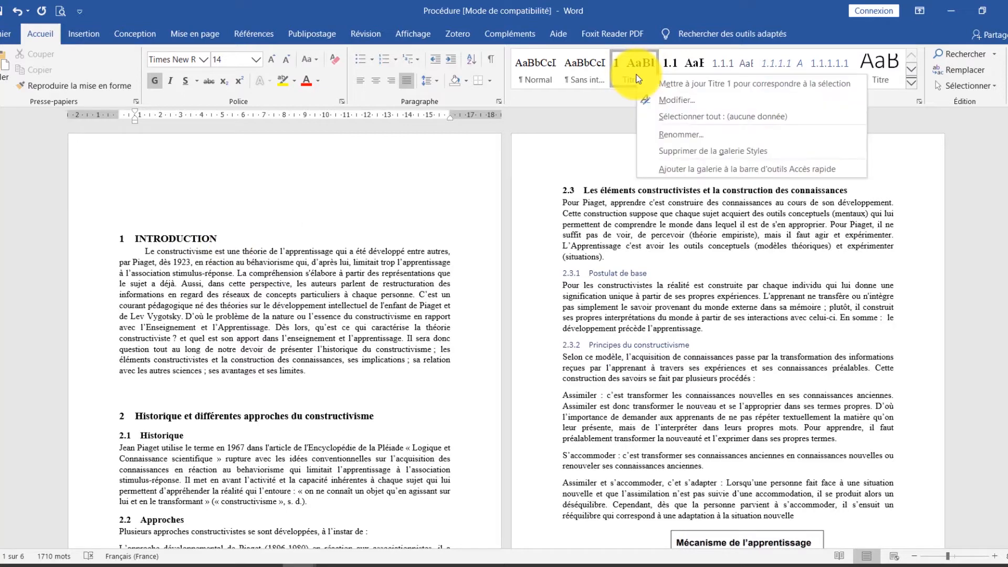
left_click(647, 97)
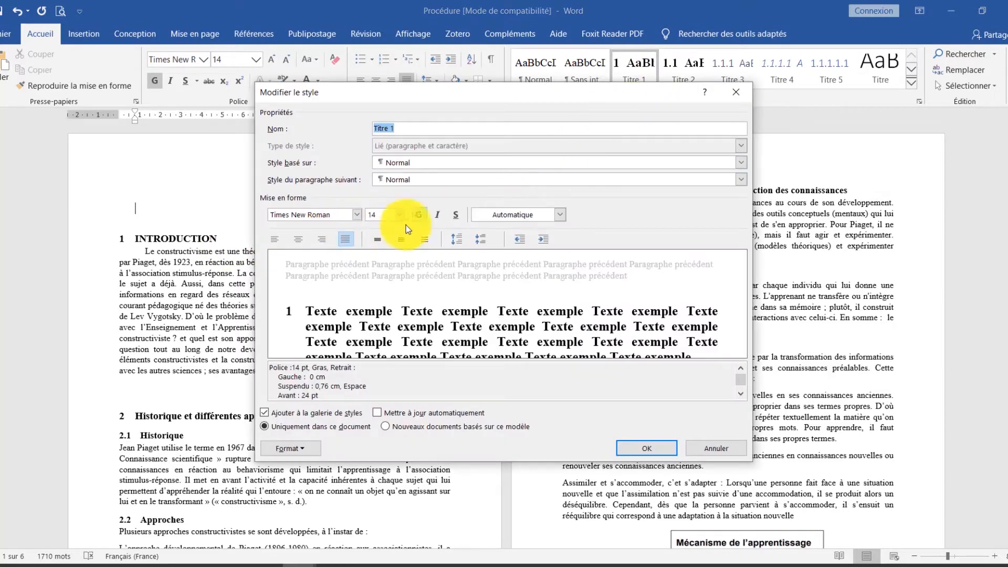
left_click(557, 215)
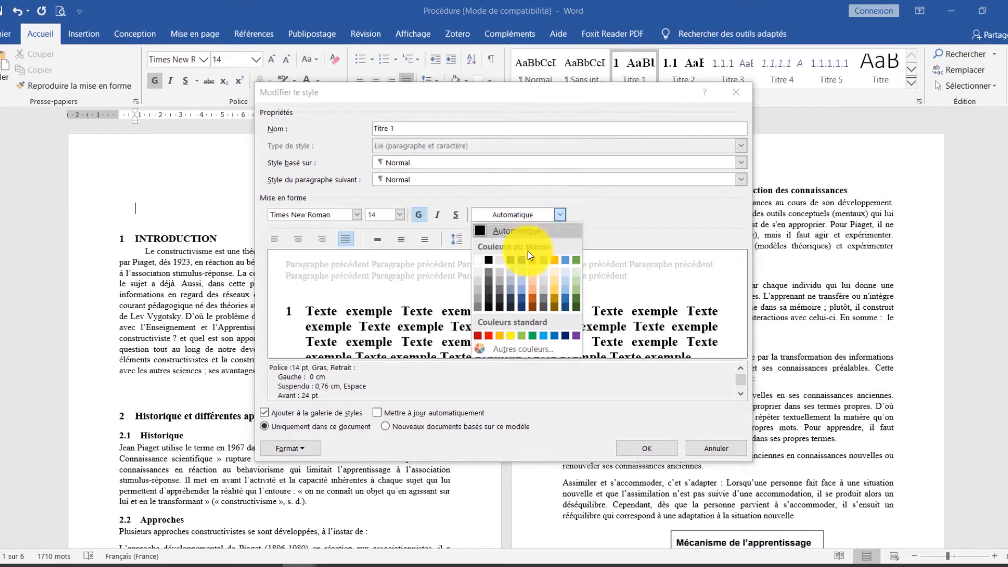
left_click(488, 335)
left_click(655, 446)
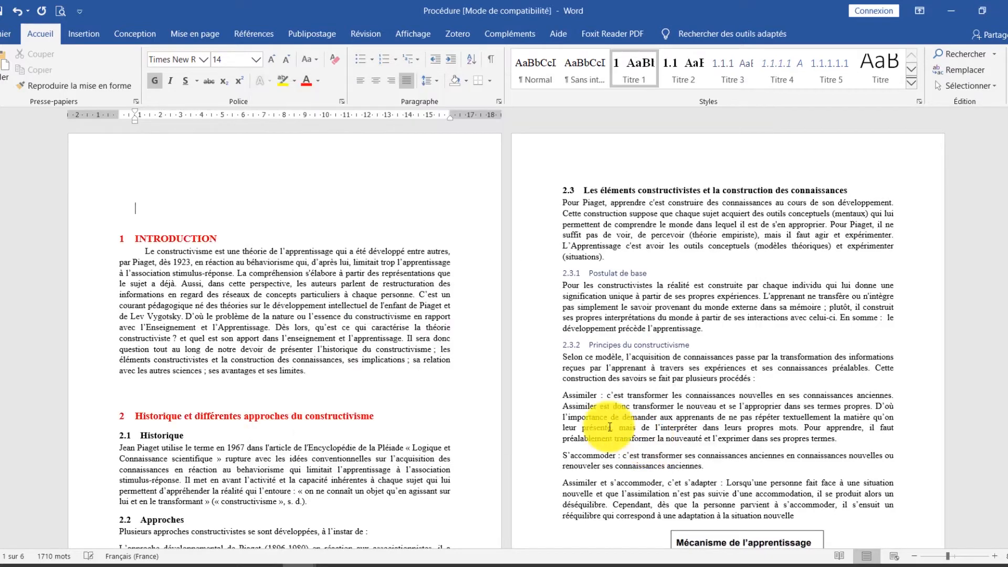
Step: Check the colour of the Titre 1 headings throughout the document, from "INTRODUCTION" to "REFERENCES BIBLIOGRAPHIQUES"
scroll(263, 267, "down", 2)
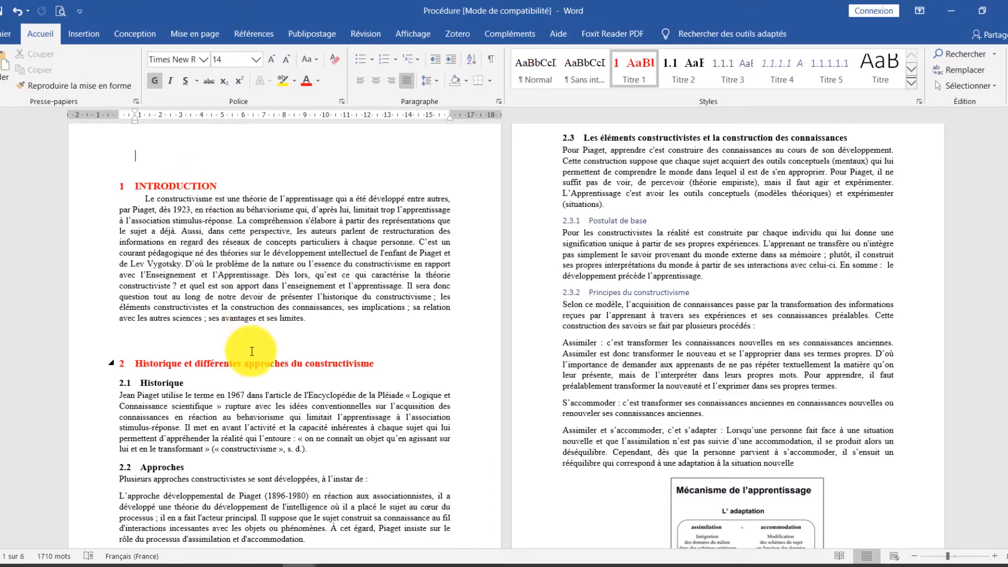
scroll(252, 351, "down", 15)
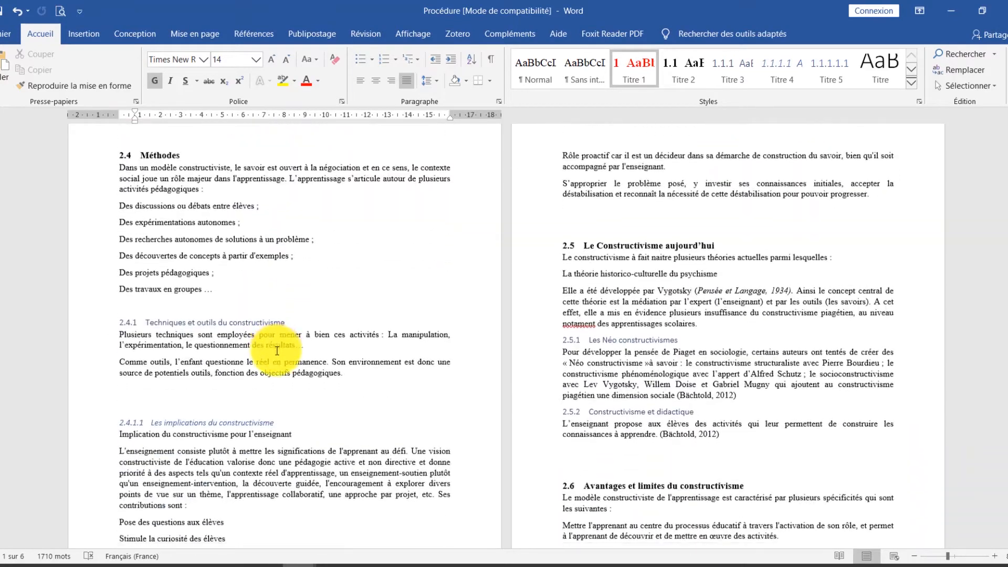
scroll(278, 351, "down", 15)
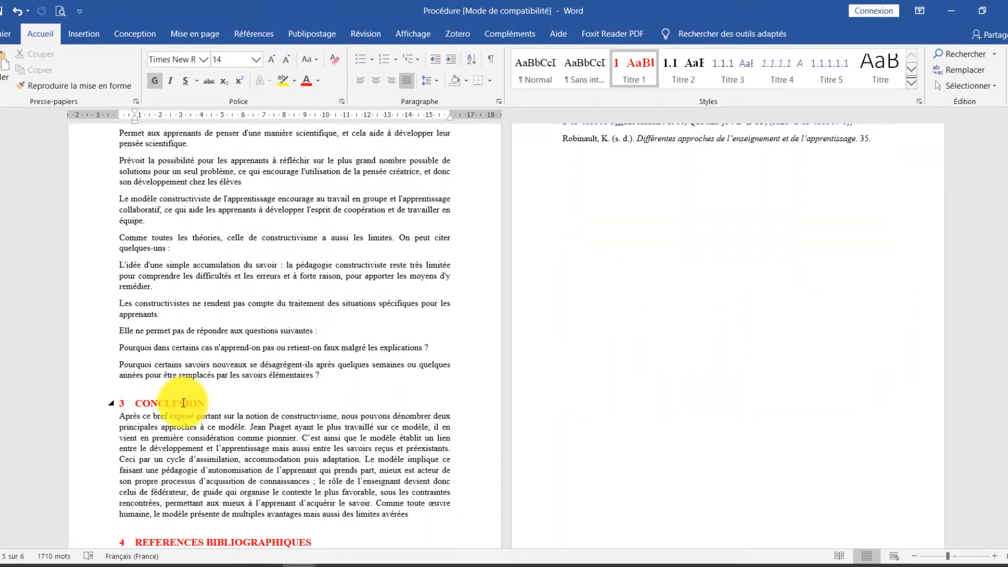
scroll(243, 414, "up", 15)
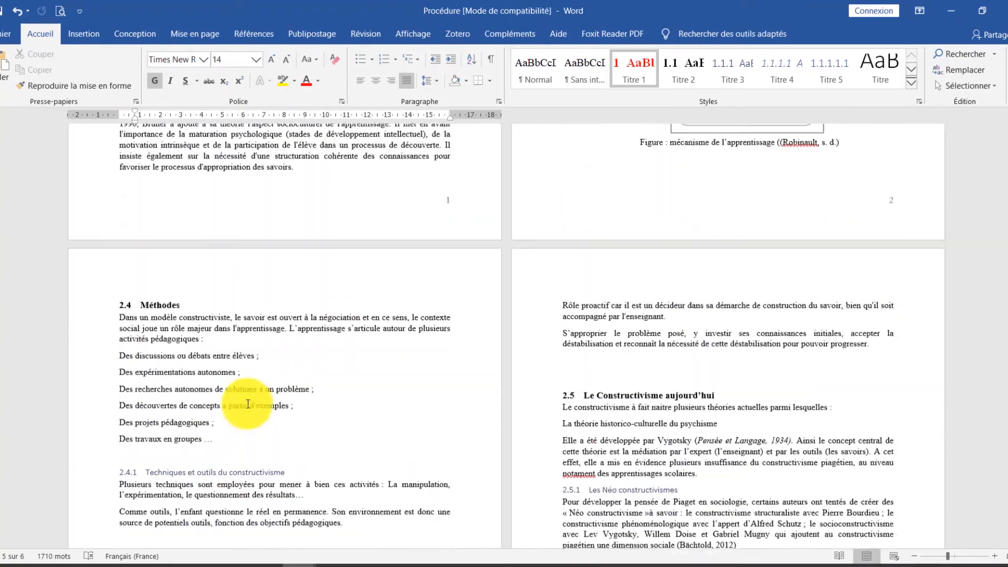
scroll(248, 404, "up", 15)
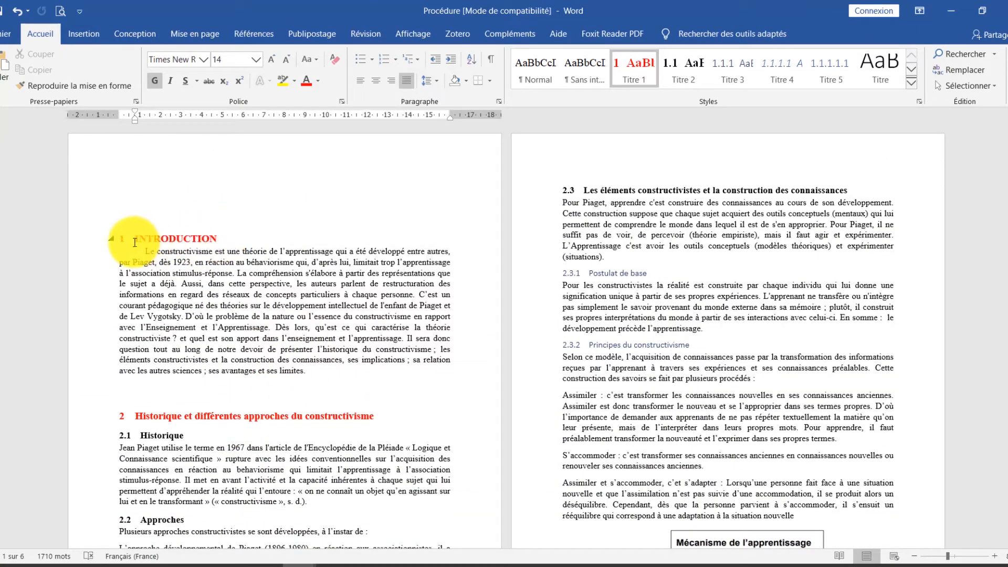
left_click(318, 81)
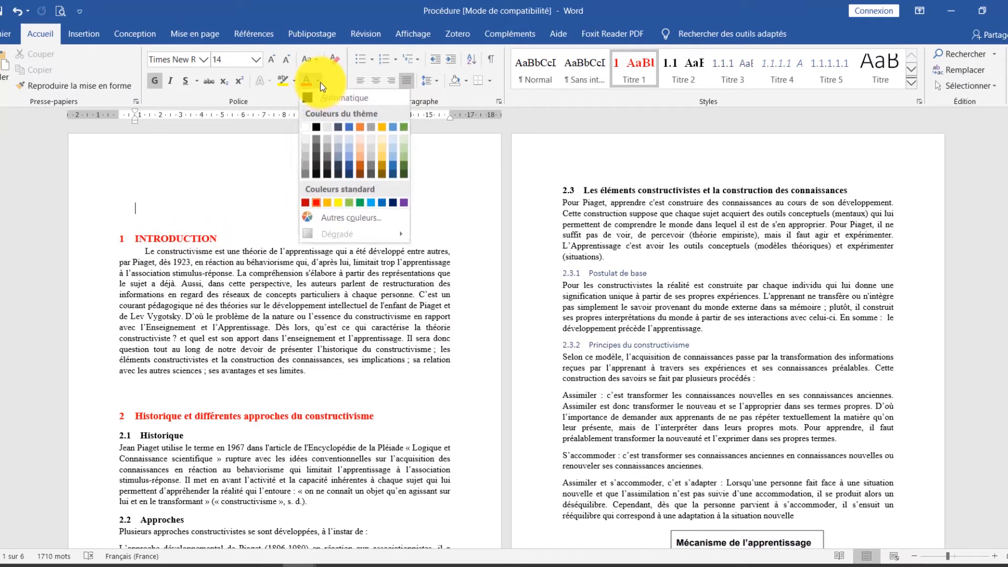
left_click(204, 254)
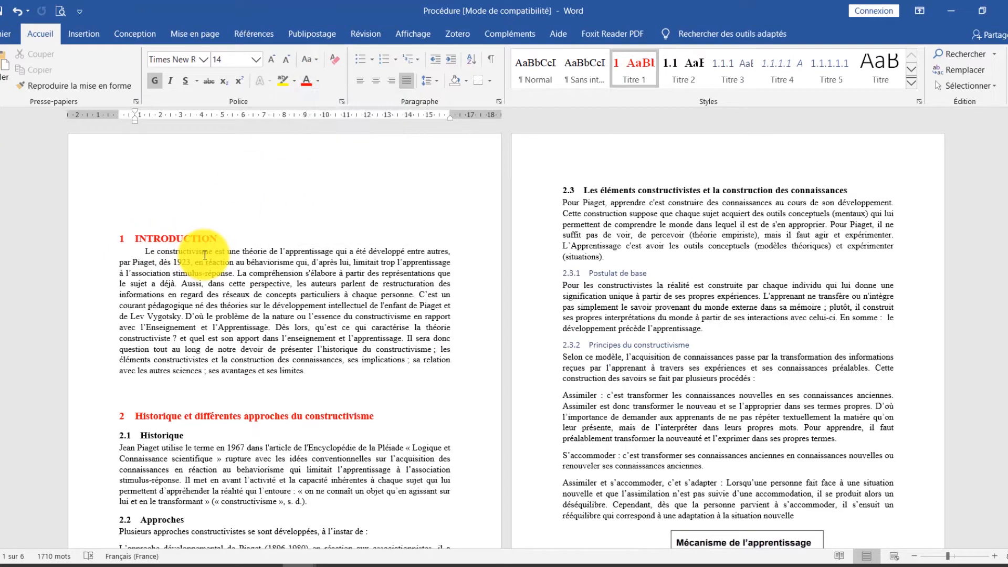
Step: Modify the Titre 3 style so that its font colour is Automatique
scroll(271, 252, "down", 1)
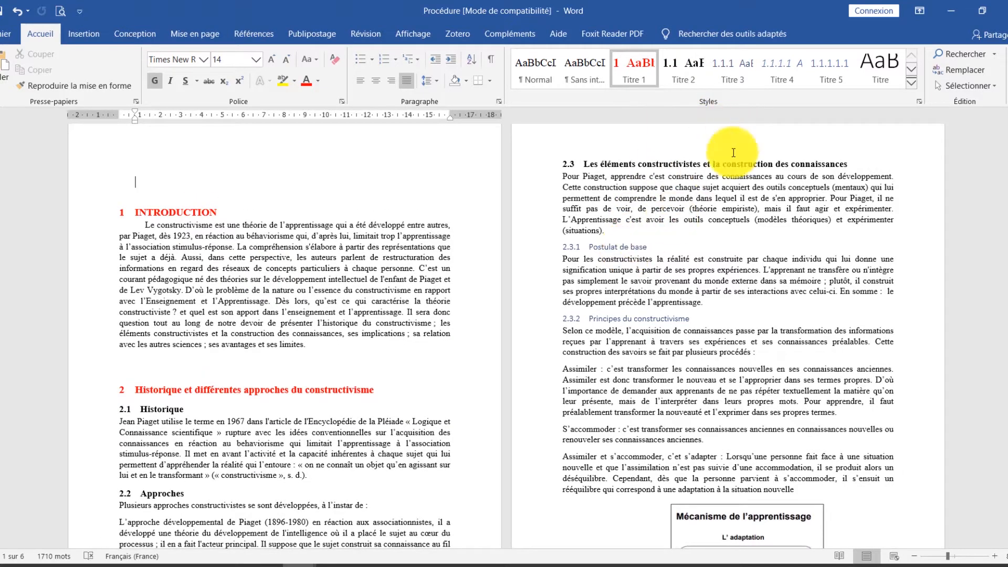
left_click(647, 220)
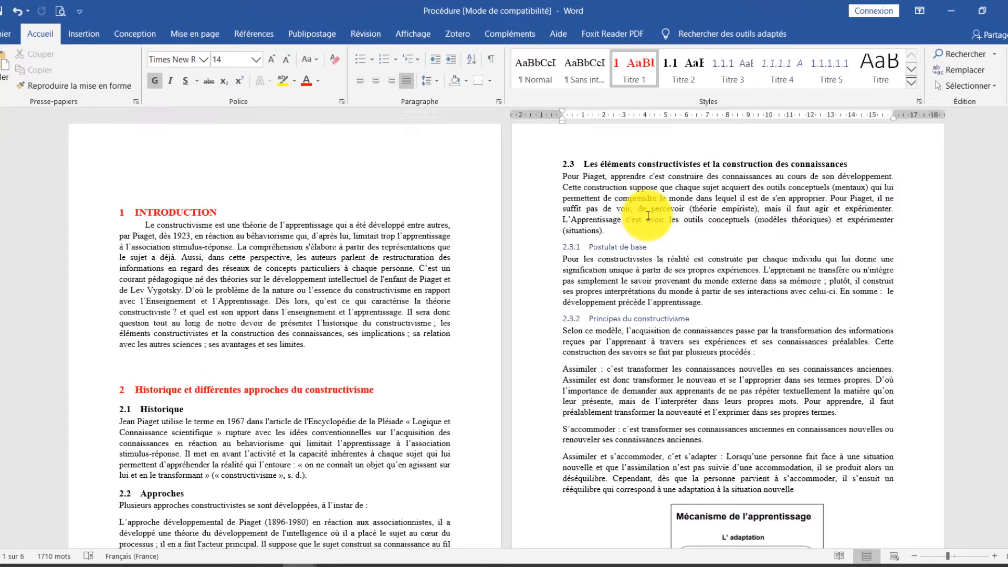
right_click(733, 77)
left_click(757, 103)
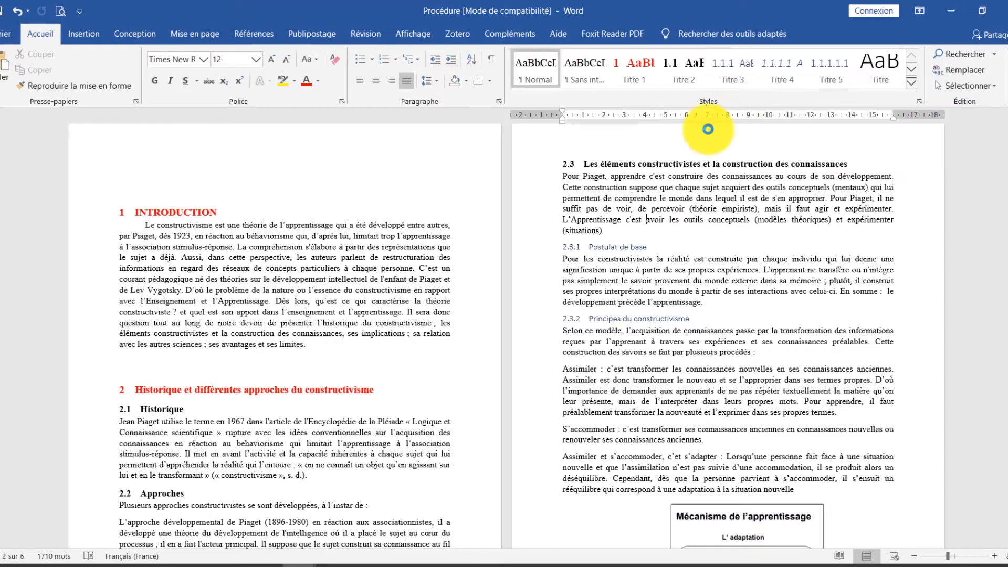
left_click(557, 214)
left_click(525, 222)
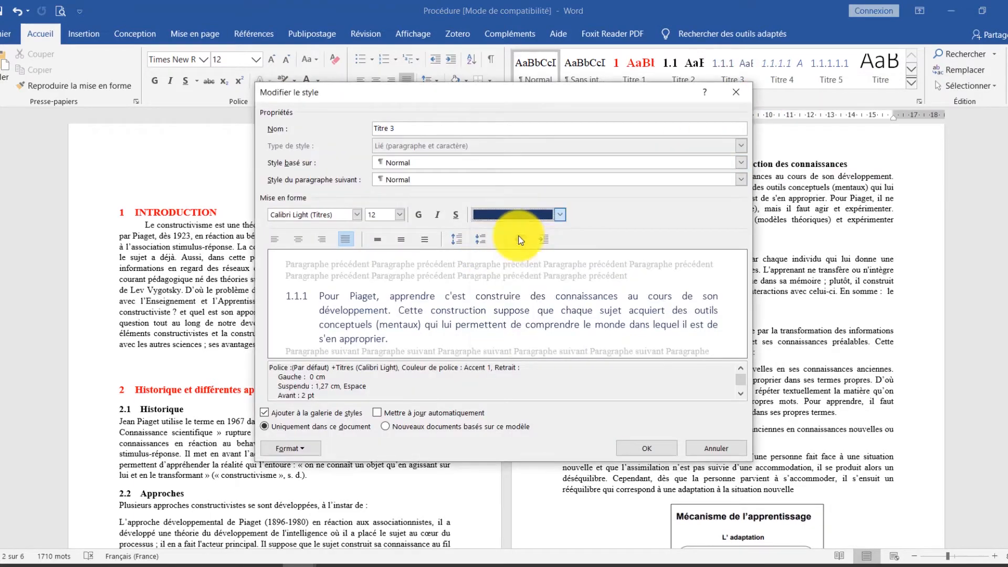
left_click(647, 447)
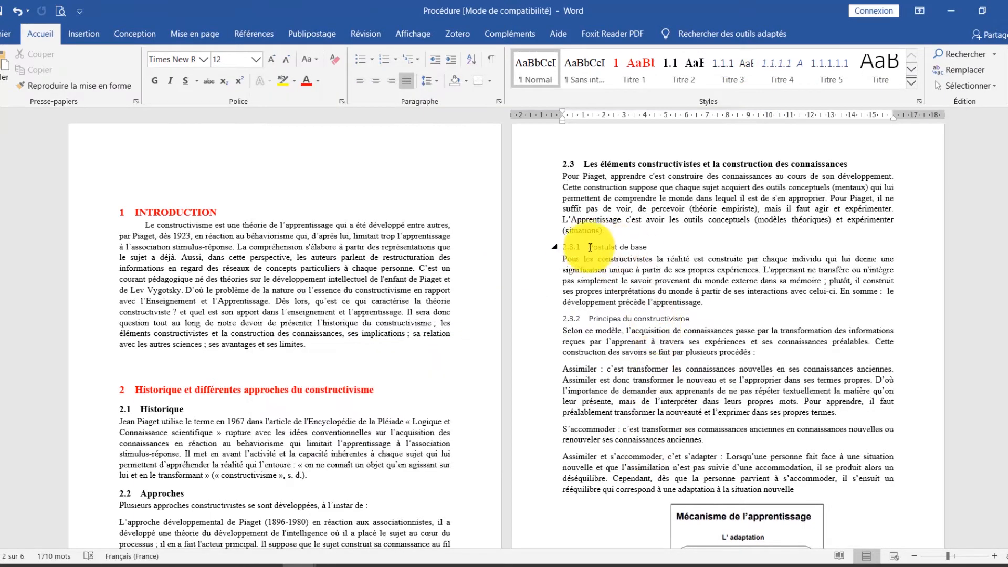
left_click_drag(655, 250, 588, 257)
left_click(641, 267)
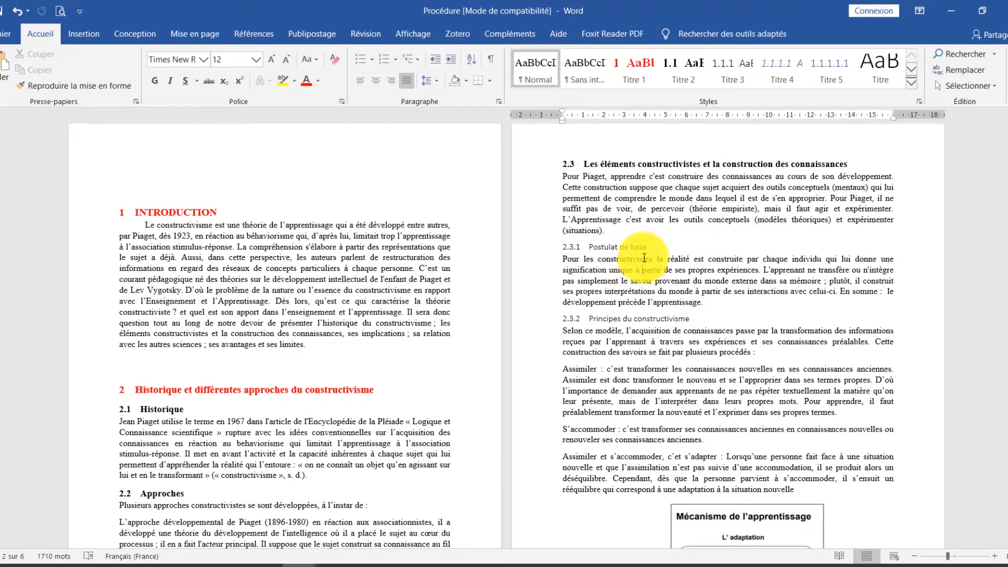
left_click(353, 268)
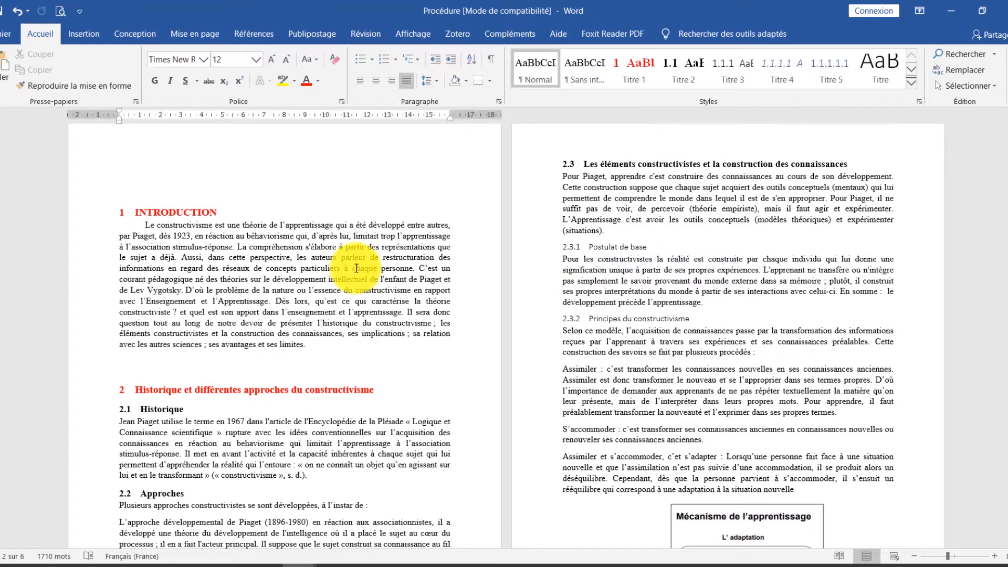
Step: Insert a custom table of contents showing 4 levels on the empty line above the "INTRODUCTION" heading
scroll(378, 259, "up", 1)
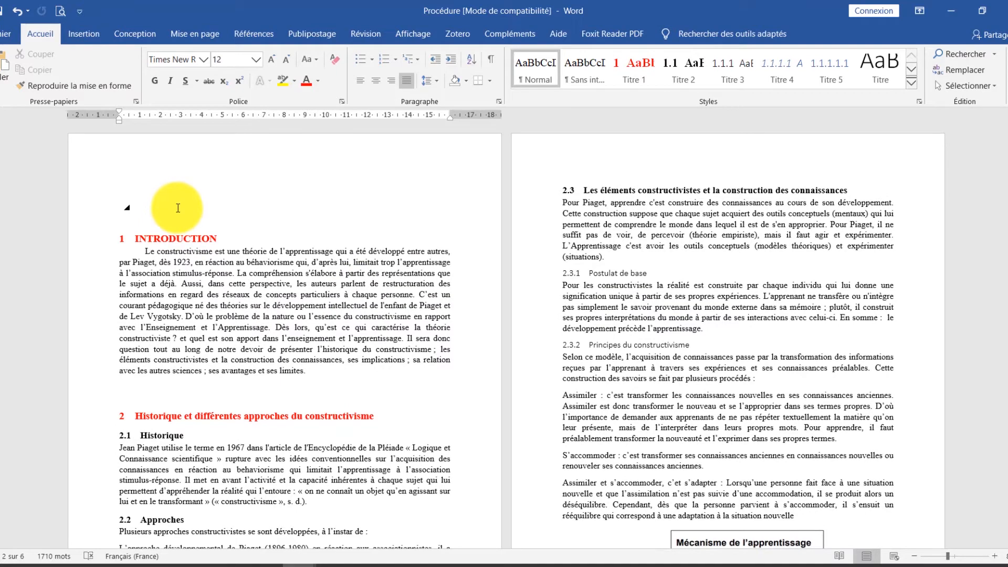
left_click(175, 207)
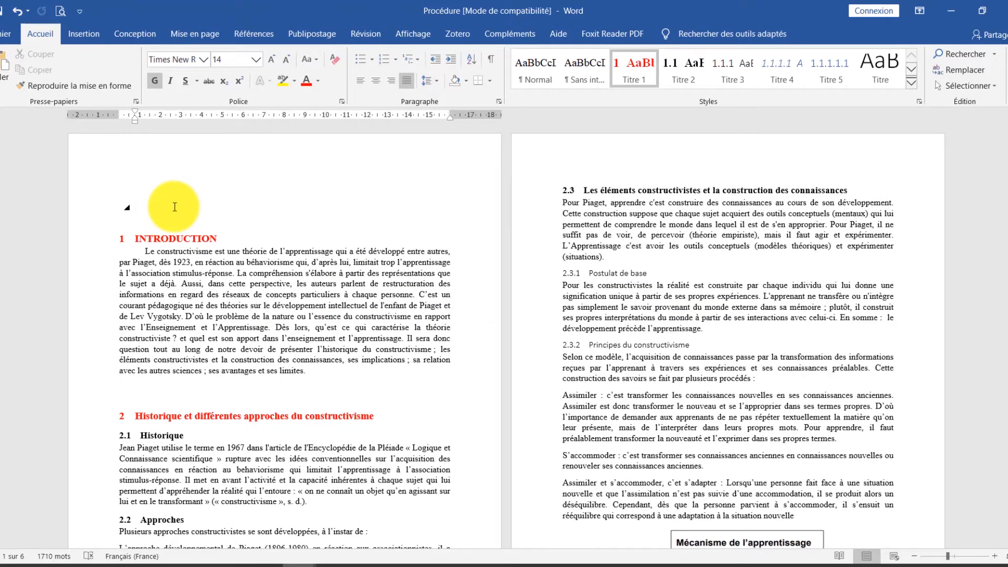
left_click(252, 34)
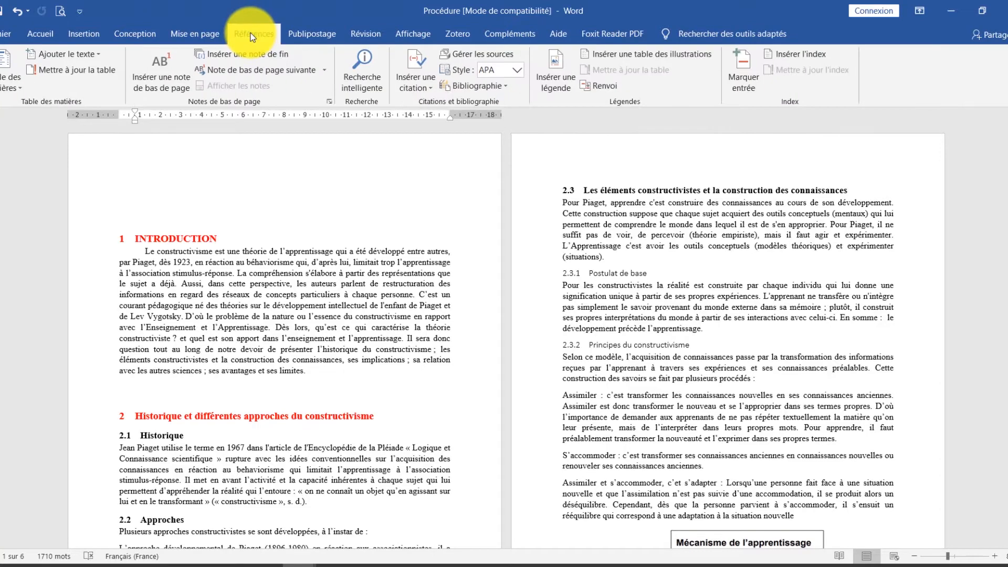
left_click(18, 93)
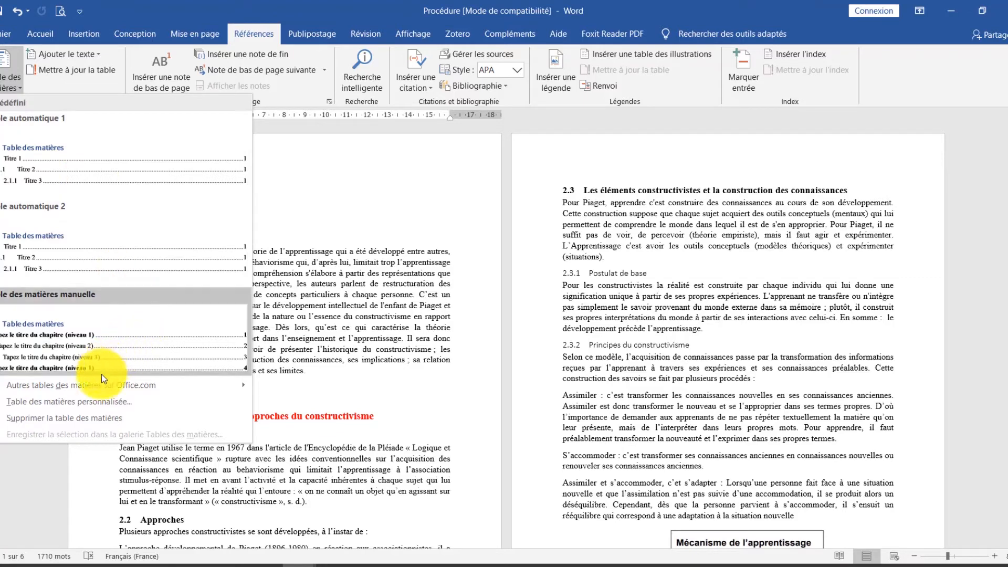
left_click(102, 401)
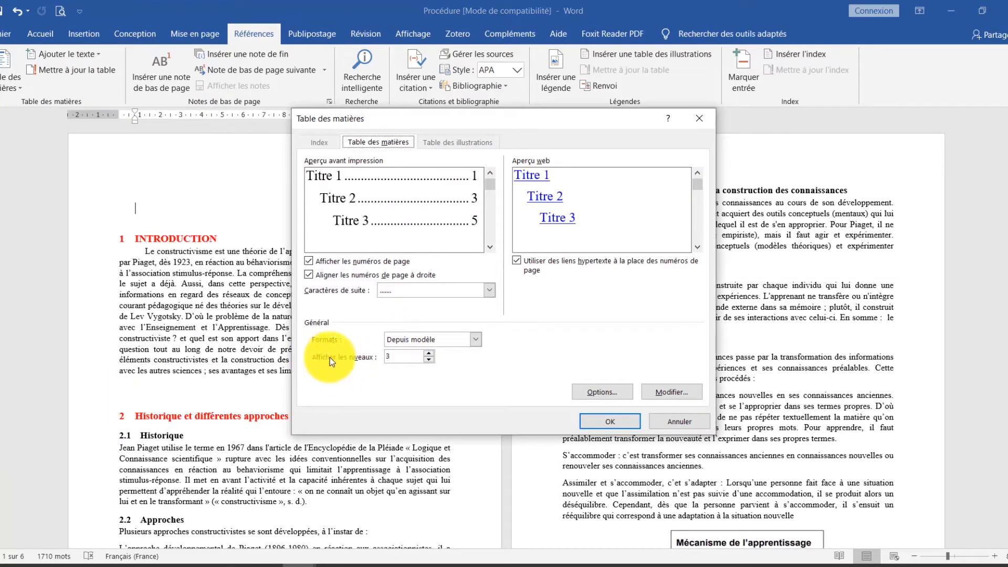
left_click(430, 354)
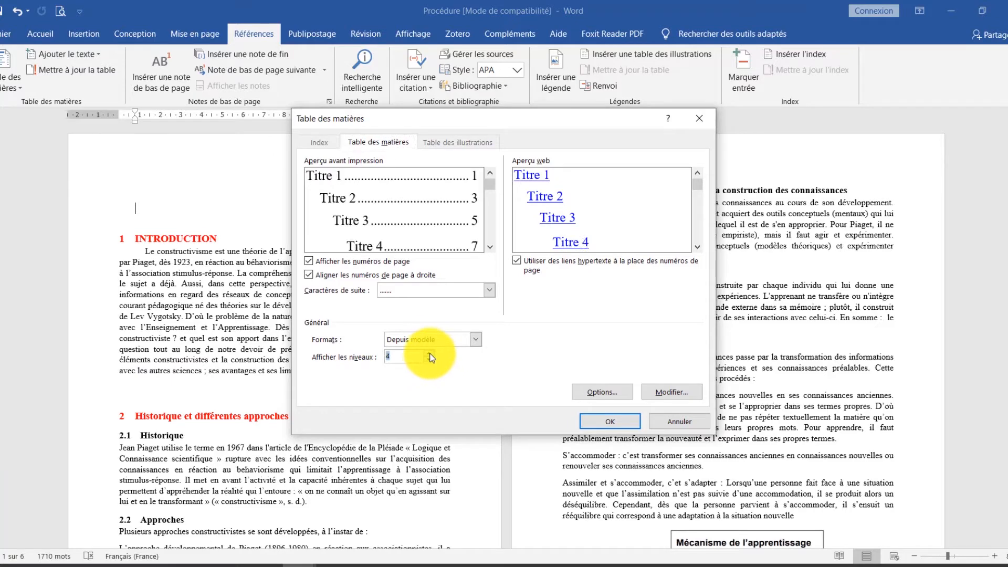
left_click(610, 421)
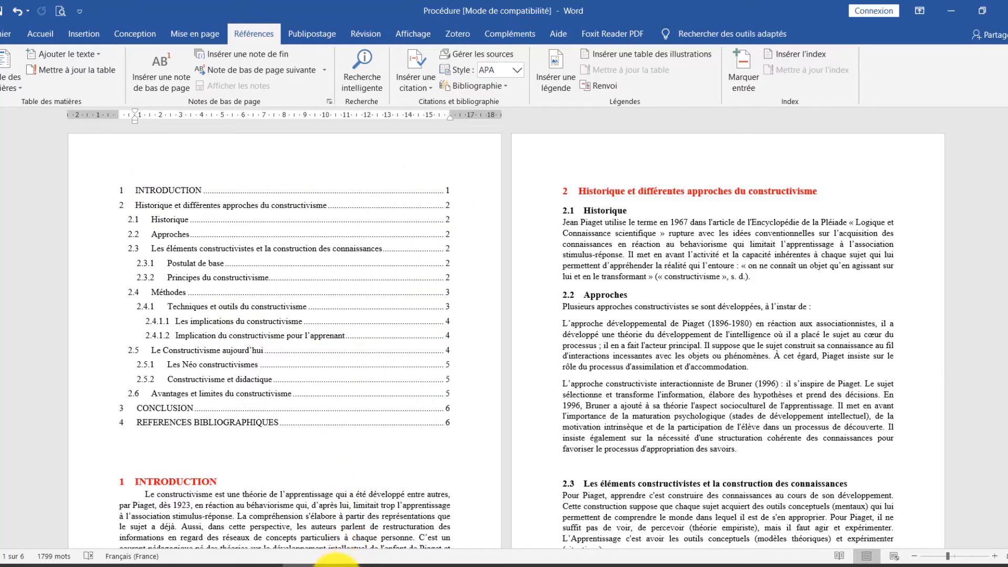
Step: Switch to the document "Mauvaise table de matière1" and review its manually typed "PLAN DE L'EXPOSE" outline
mouse_move(299, 565)
left_click(369, 535)
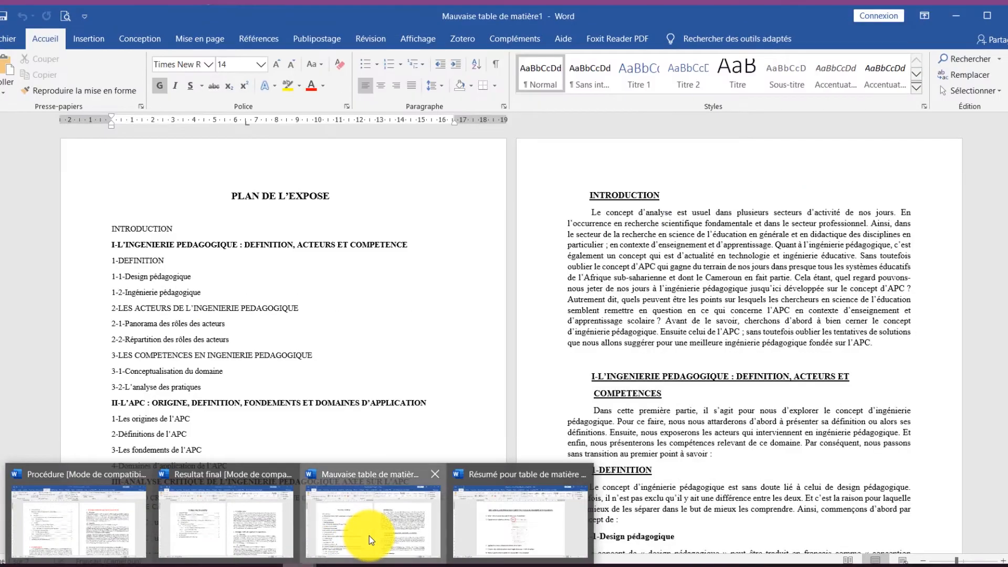
scroll(341, 390, "down", 7)
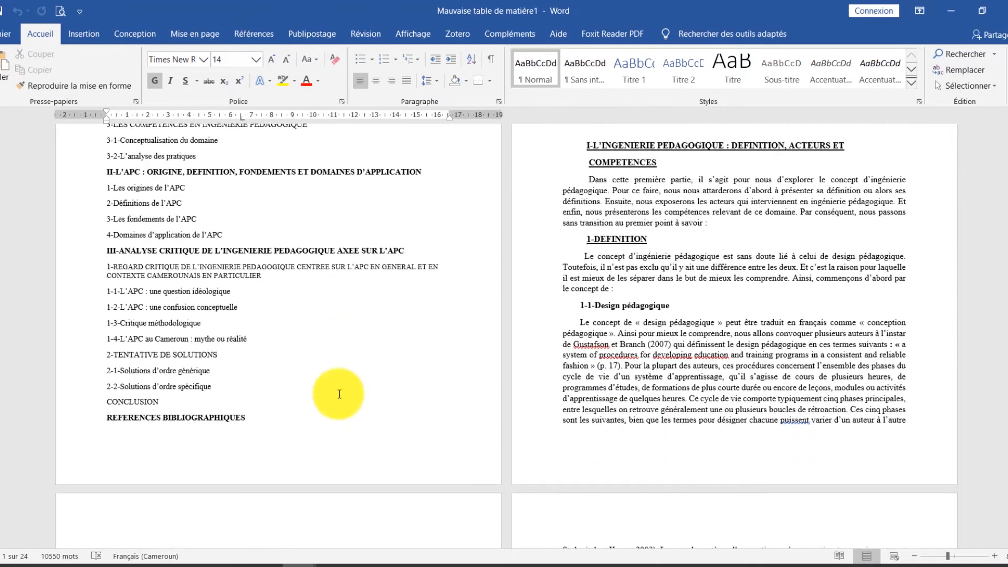
Step: Examine the numbering and missing page references of the manually typed outline, from "PLAN DE L'EXPOSE" to "REFERENCES BIBLIOGRAPHIQUES"
scroll(339, 394, "up", 6)
scroll(339, 394, "up", 1)
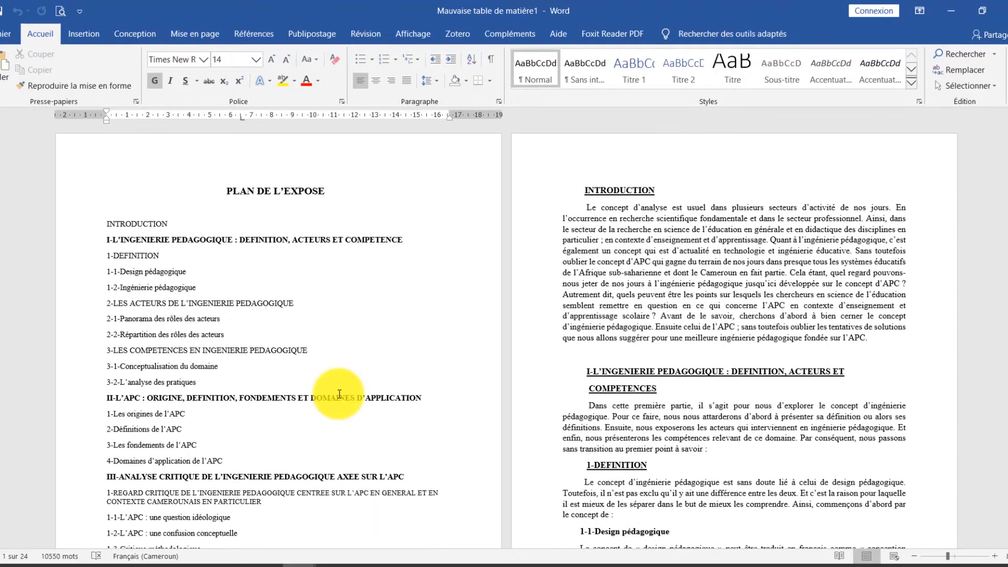
scroll(339, 393, "down", 3)
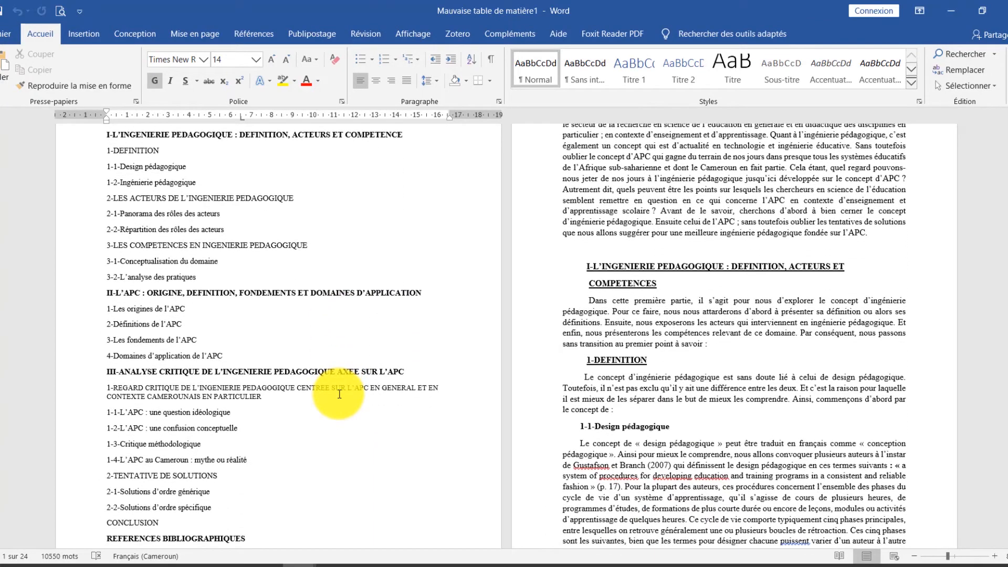
scroll(338, 397, "down", 3)
scroll(337, 401, "up", 3)
scroll(338, 395, "up", 3)
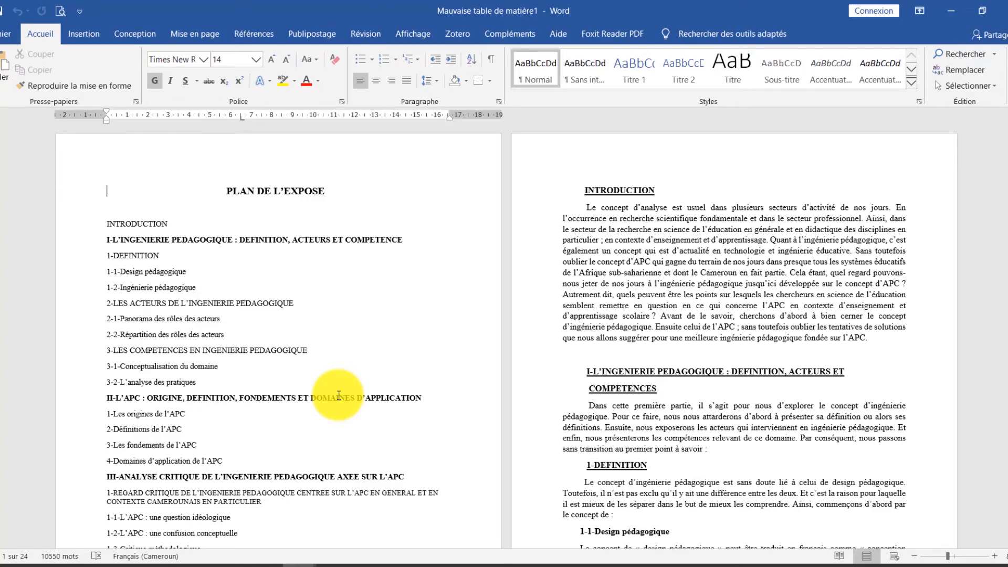
scroll(339, 396, "down", 5)
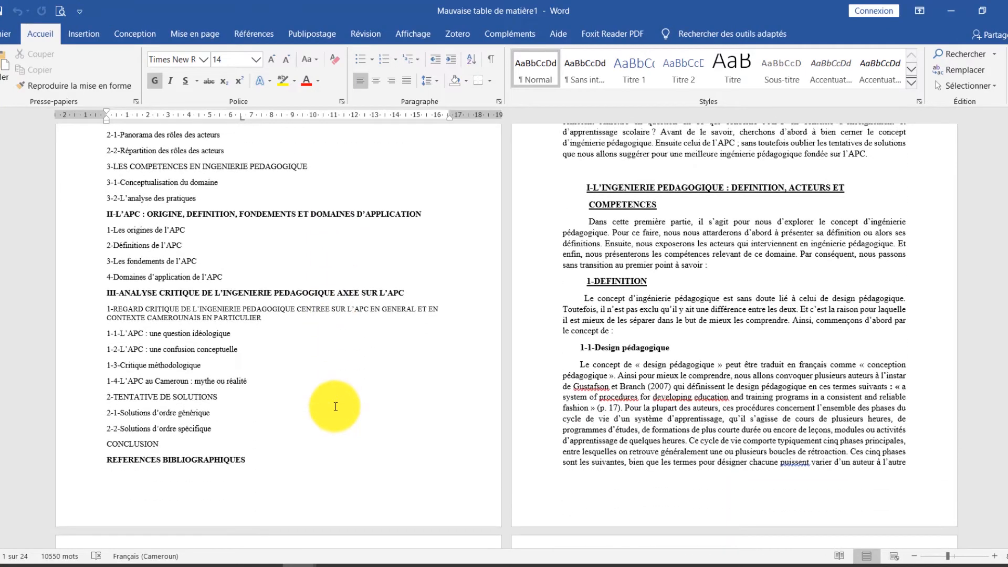
scroll(336, 404, "up", 3)
scroll(315, 405, "up", 2)
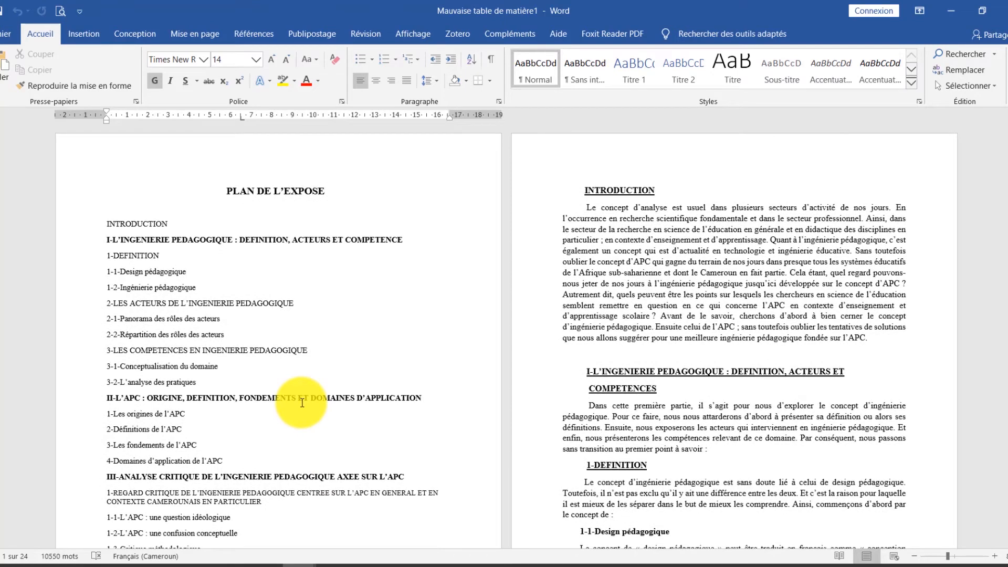
scroll(294, 378, "down", 2)
scroll(263, 325, "up", 2)
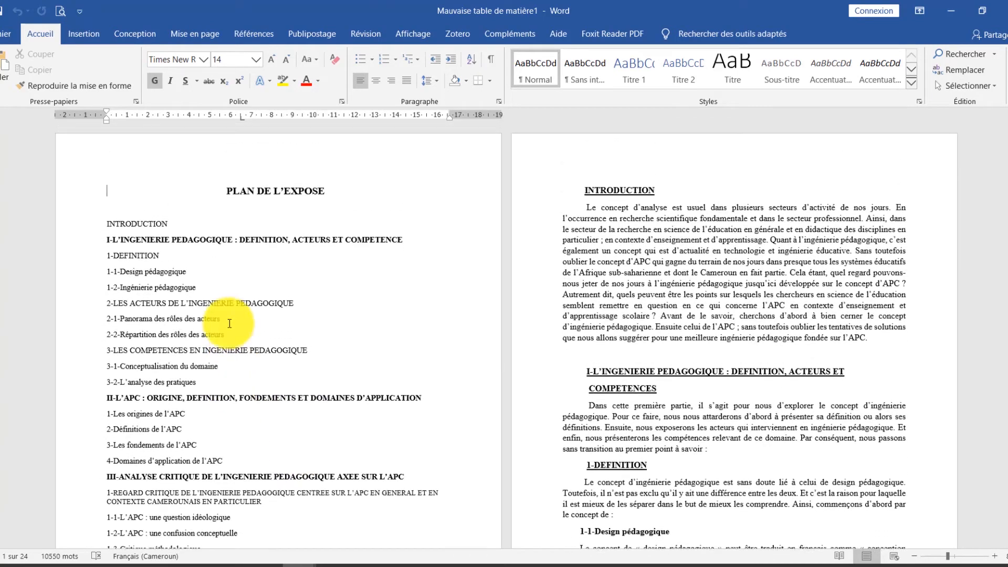
left_click_drag(226, 190, 301, 426)
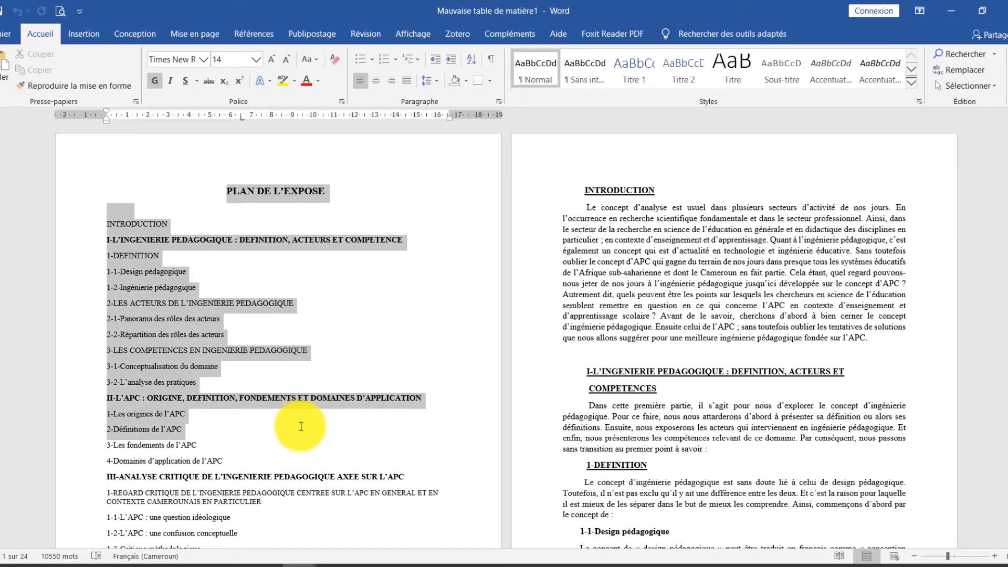
left_click(273, 426)
scroll(273, 425, "down", 3)
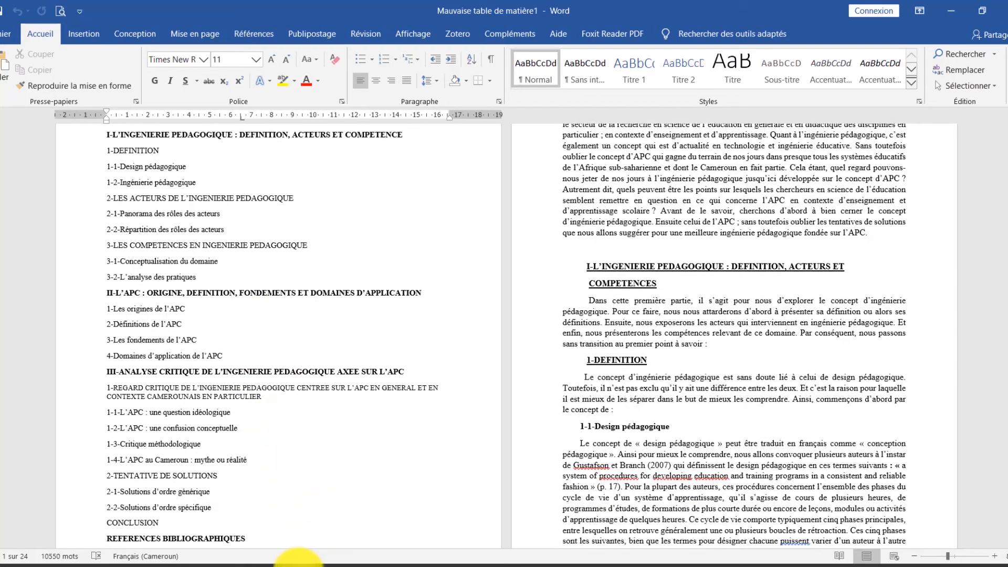
Step: Switch back to the Procédure document and review its automatic table of contents above the "INTRODUCTION" heading
mouse_move(315, 556)
mouse_move(246, 534)
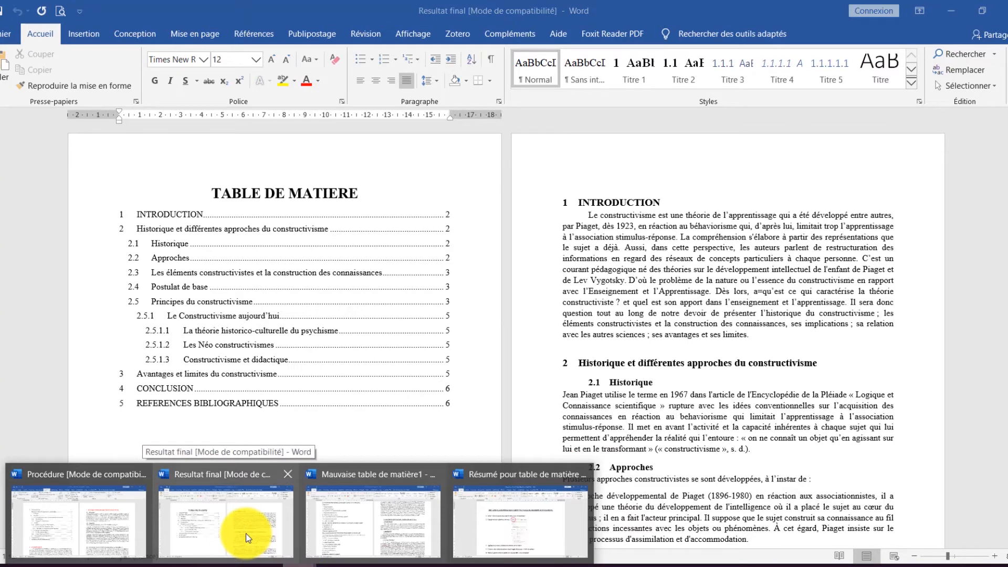
left_click(132, 527)
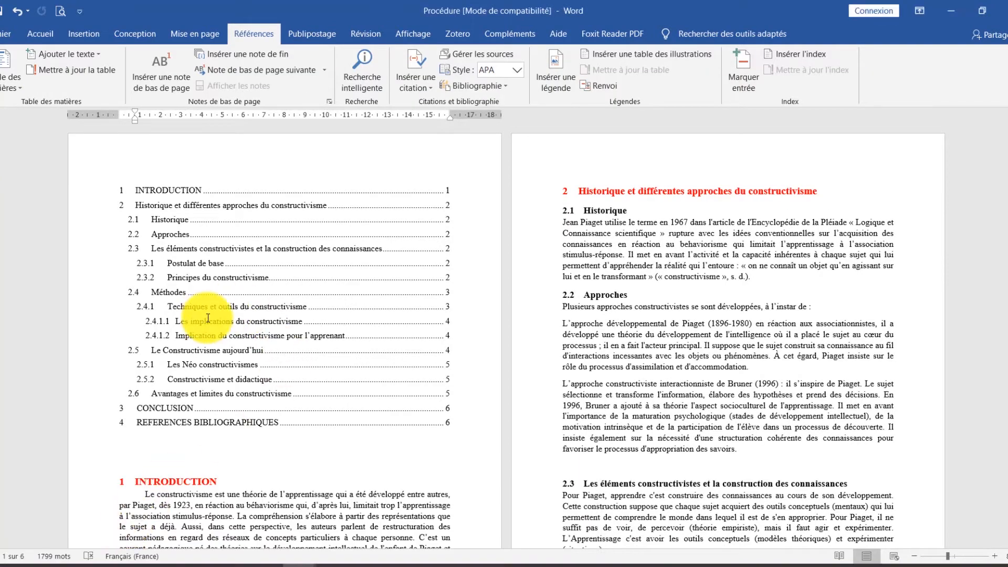
scroll(257, 388, "down", 2)
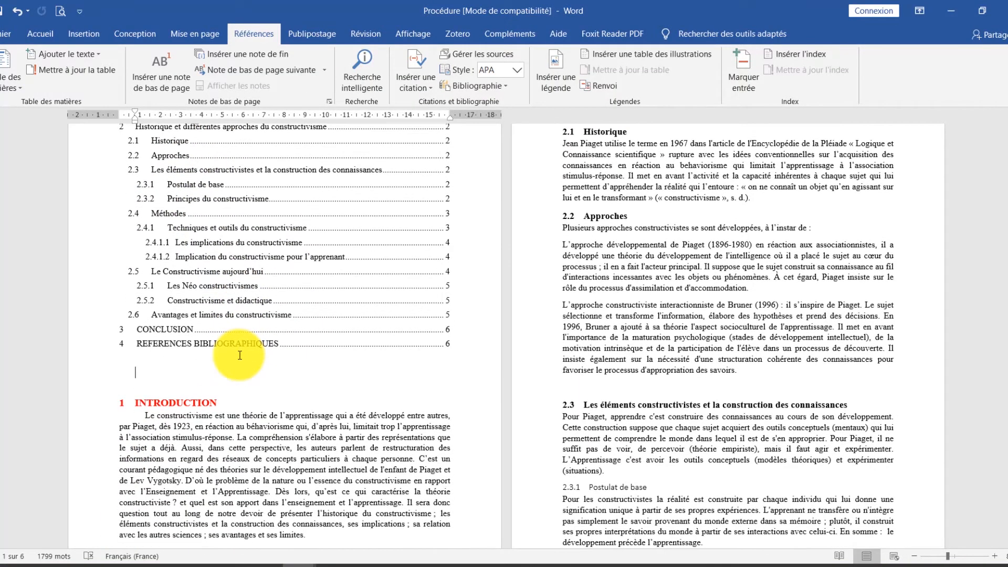
scroll(255, 412, "up", 2)
scroll(239, 356, "down", 3)
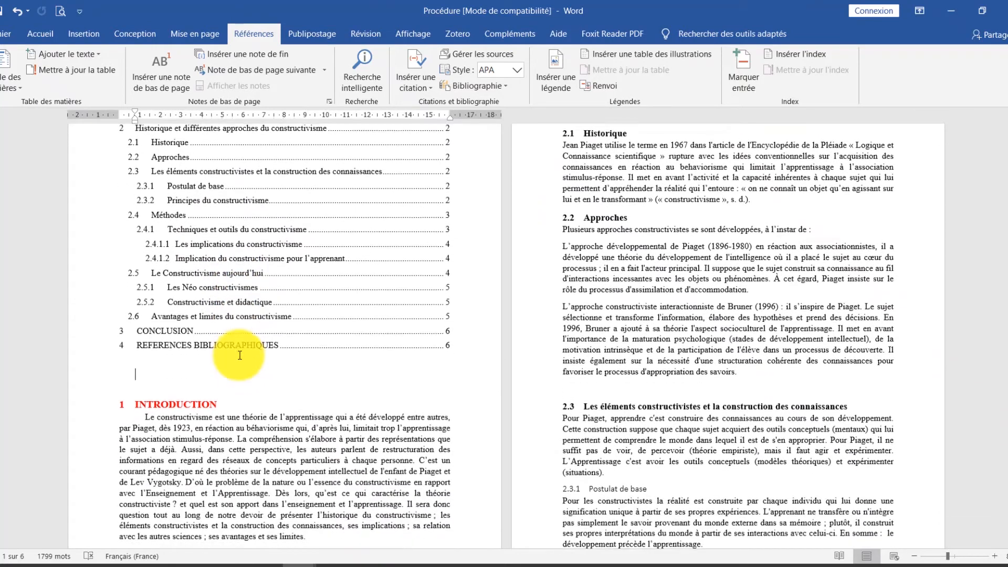
Step: Remove the automatic number from the "INTRODUCTION" heading in the document body
scroll(239, 356, "down", 2)
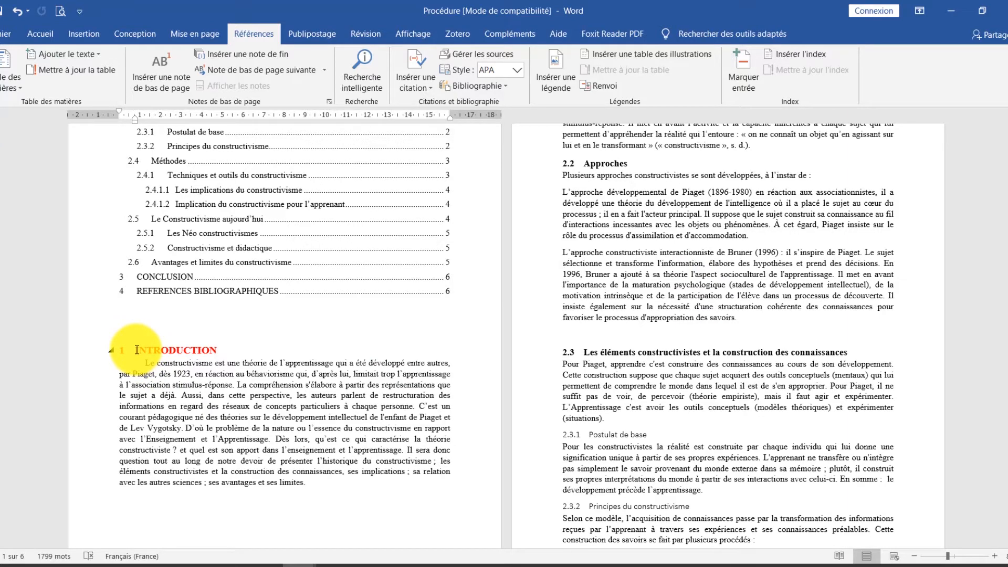
scroll(152, 348, "down", 15)
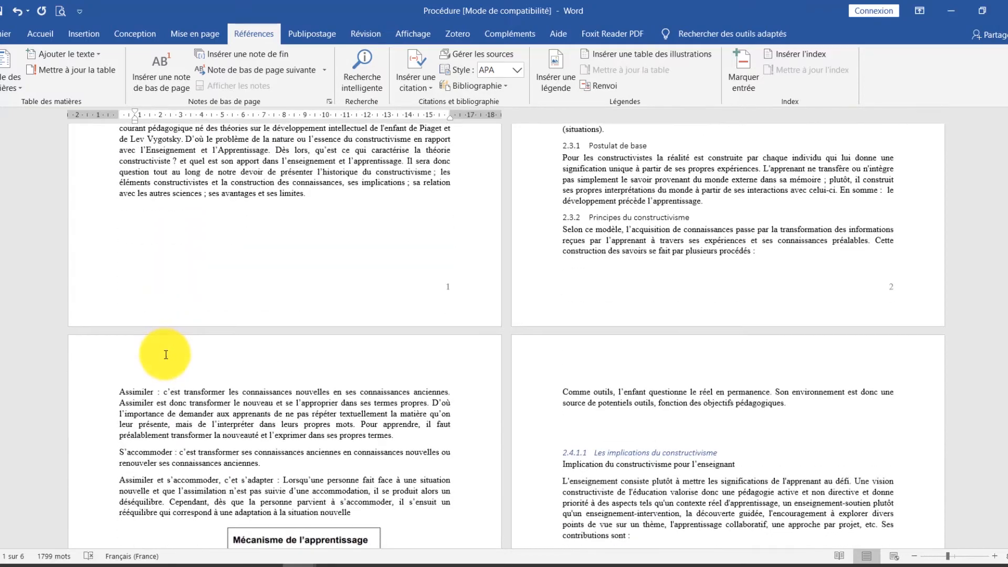
scroll(219, 354, "up", 10)
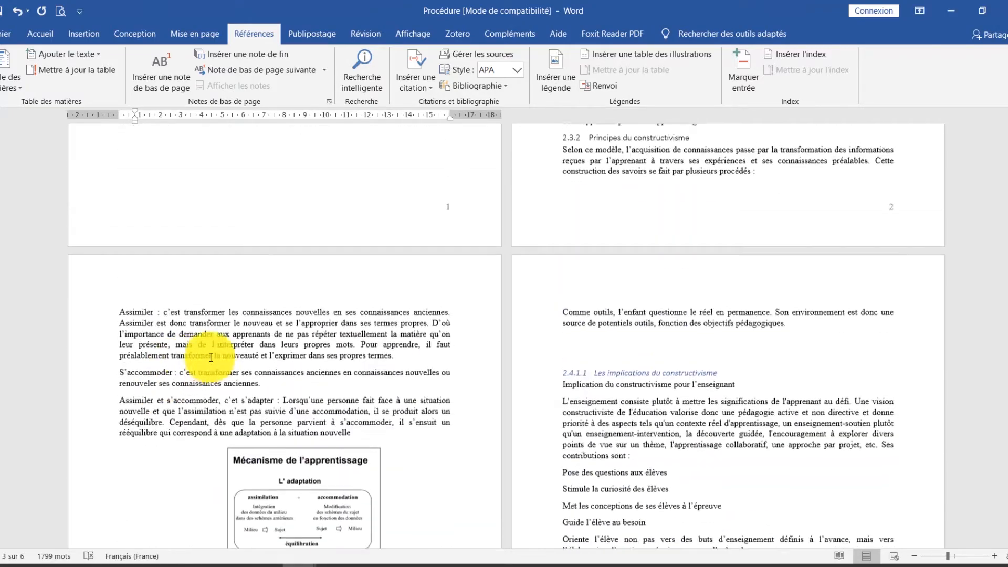
scroll(650, 335, "up", 4)
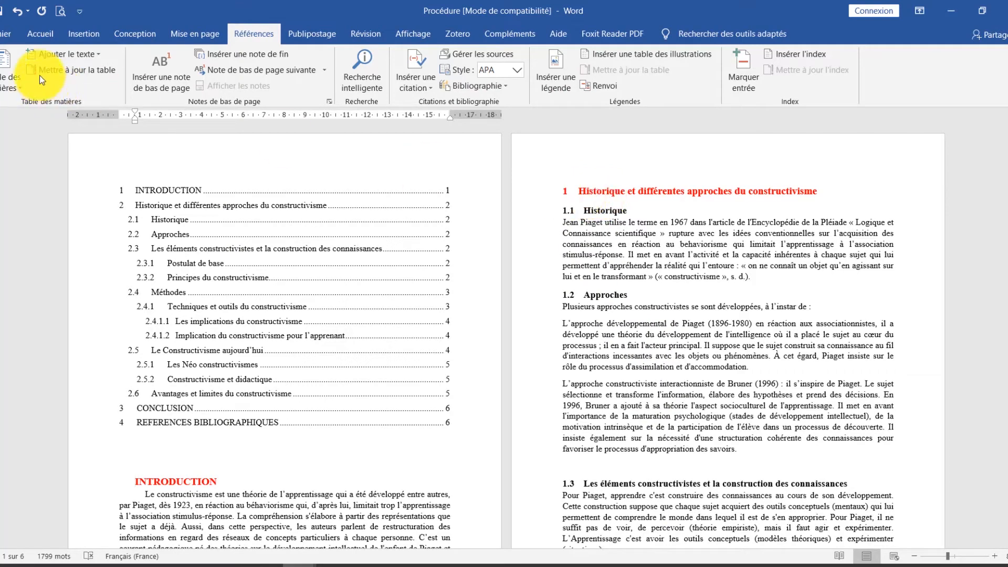
Step: Remove the automatic numbers from the "CONCLUSION" and "REFERENCES BIBLIOGRAPHIQUES" headings at the end of the document
left_click(41, 33)
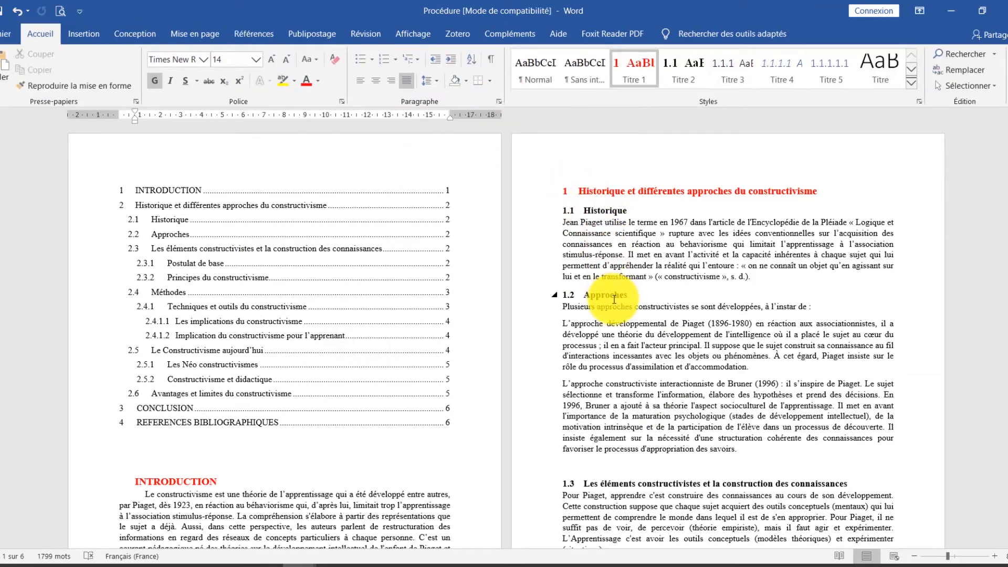
scroll(614, 299, "down", 1)
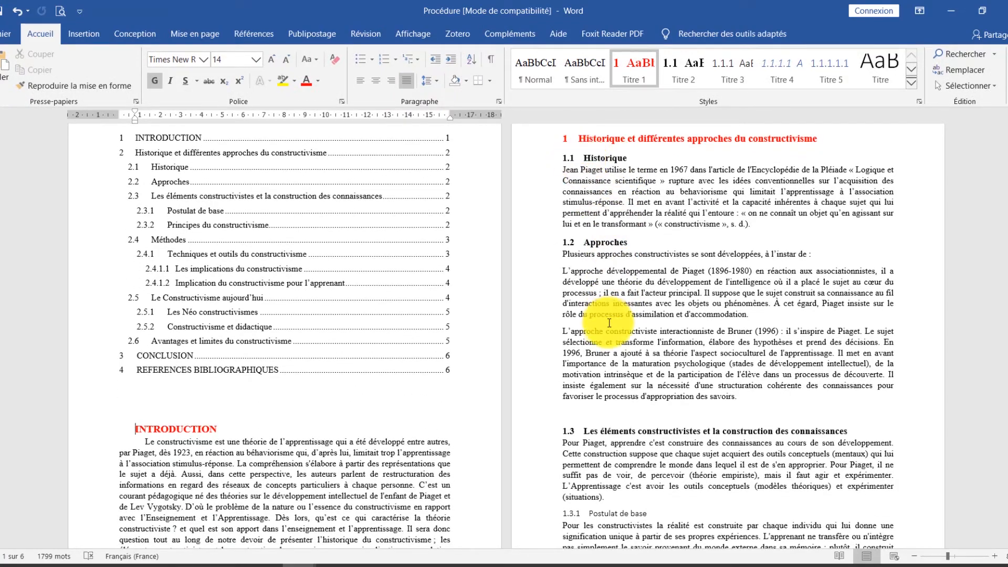
scroll(609, 323, "down", 15)
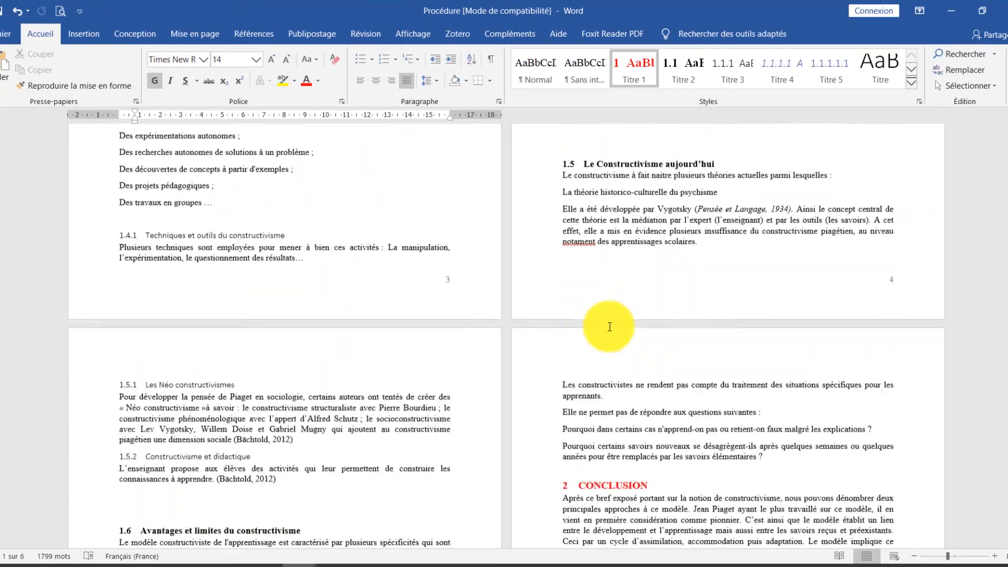
scroll(610, 326, "down", 7)
scroll(580, 249, "up", 2)
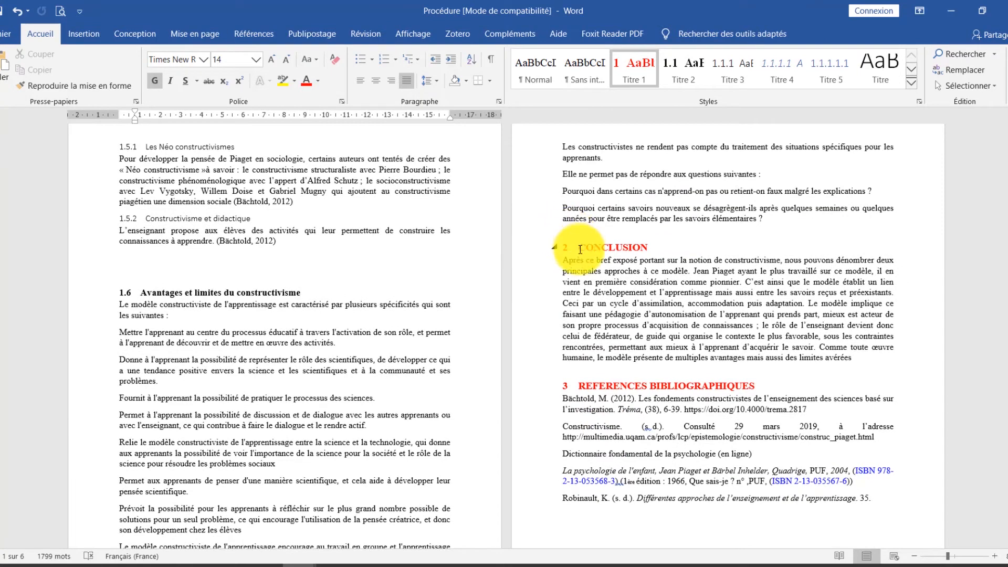
left_click(580, 249)
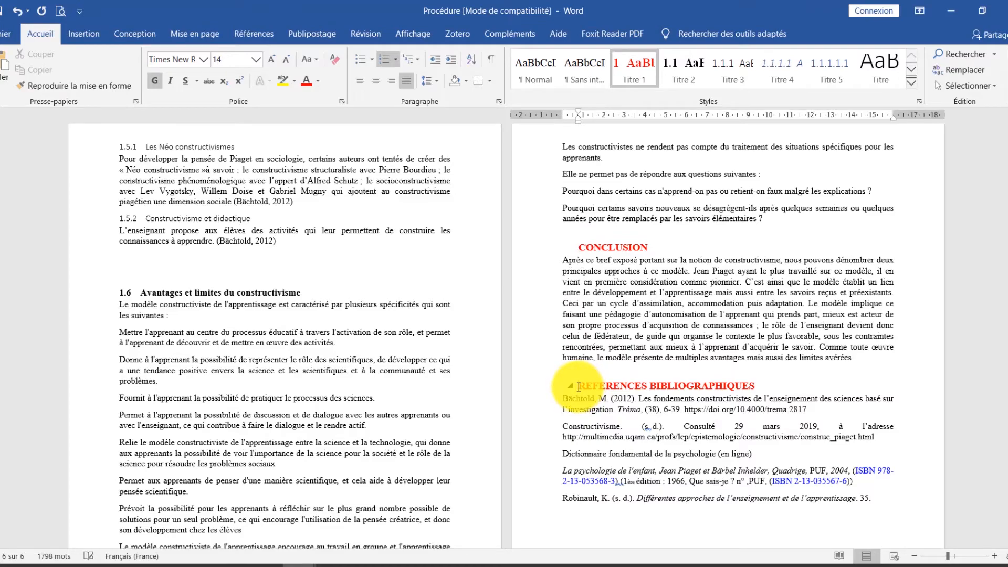
Step: Update the table of contents with the option "Mettre à jour toute la table"
scroll(577, 378, "up", 20)
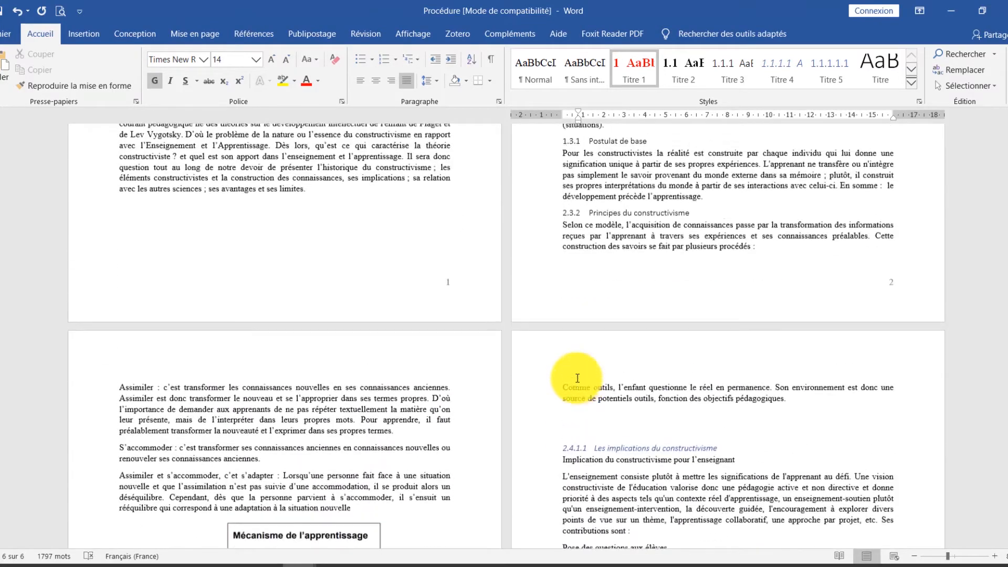
scroll(577, 378, "up", 2)
left_click(267, 254)
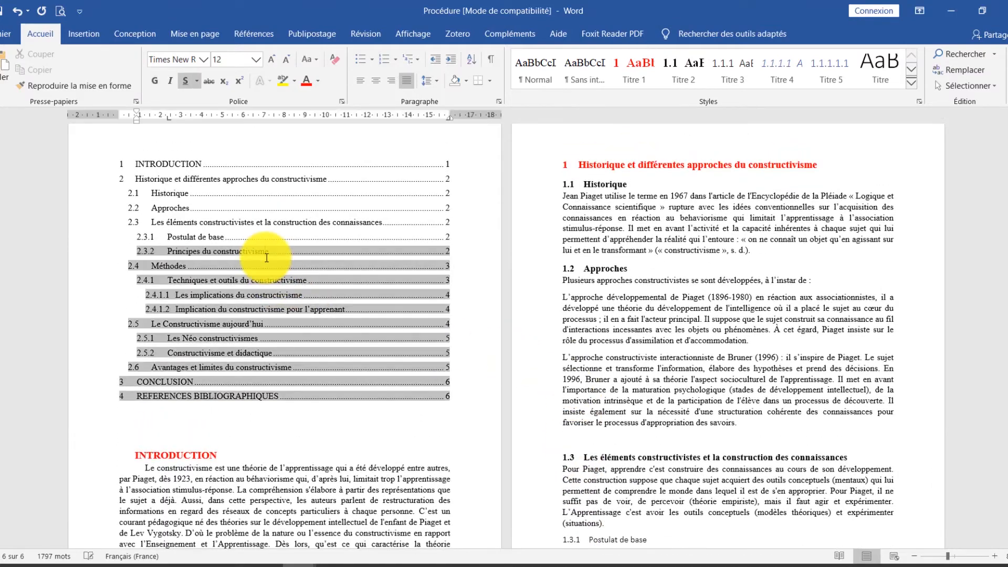
left_click(187, 220)
left_click(254, 32)
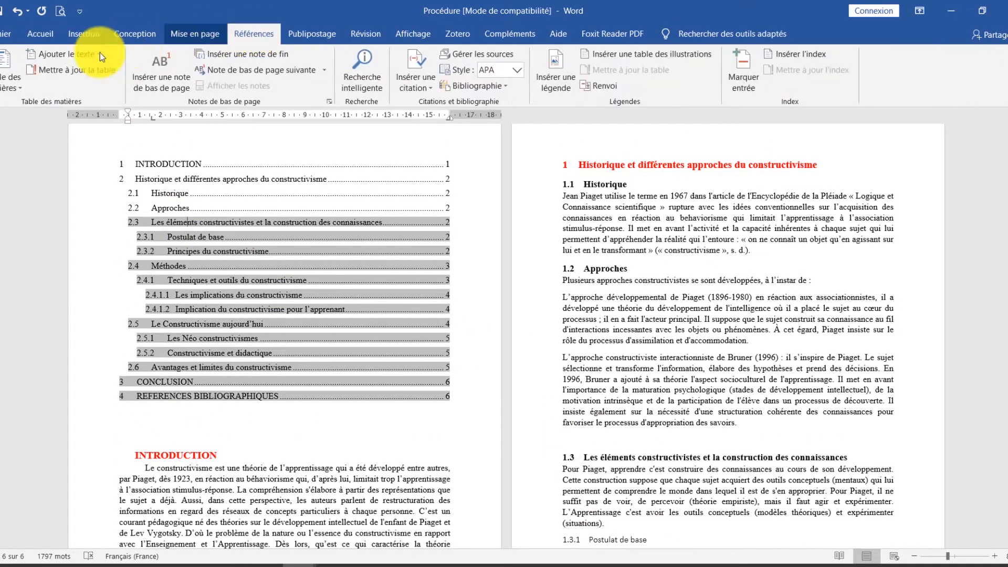
left_click(64, 73)
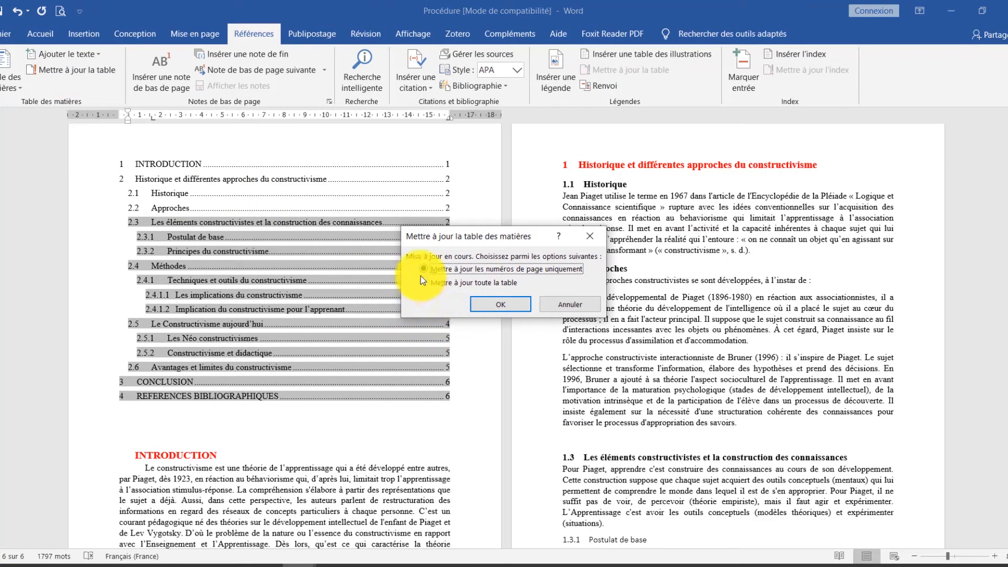
left_click(423, 282)
left_click(486, 305)
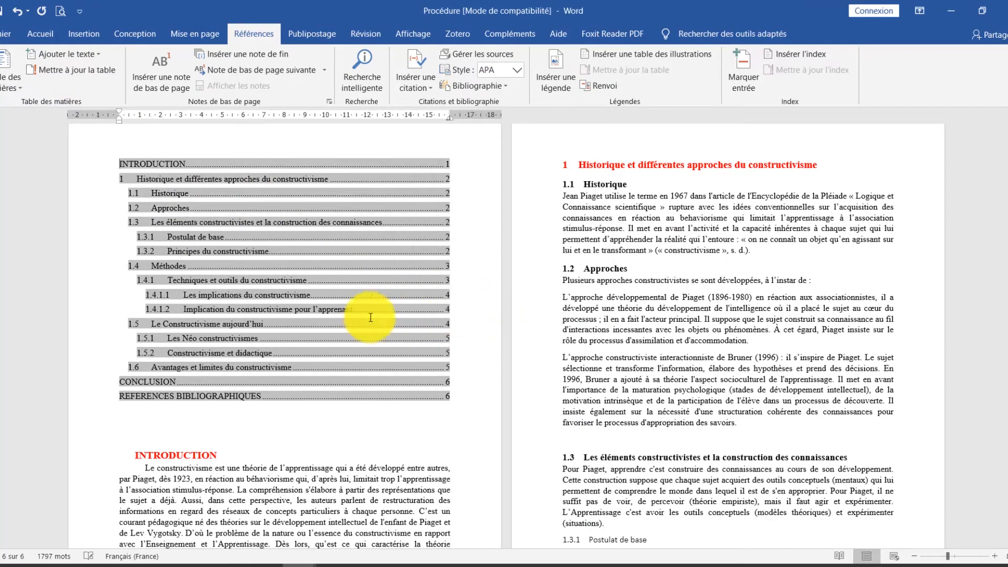
scroll(341, 317, "up", 1)
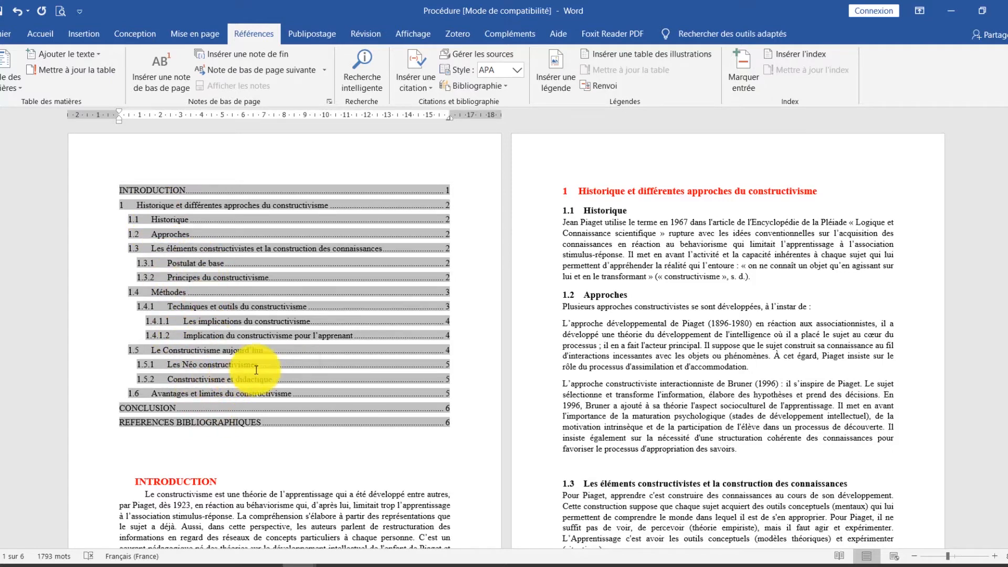
Step: Delete the whole "1.2 Approches" section, including its heading and all its paragraphs
scroll(262, 386, "down", 3)
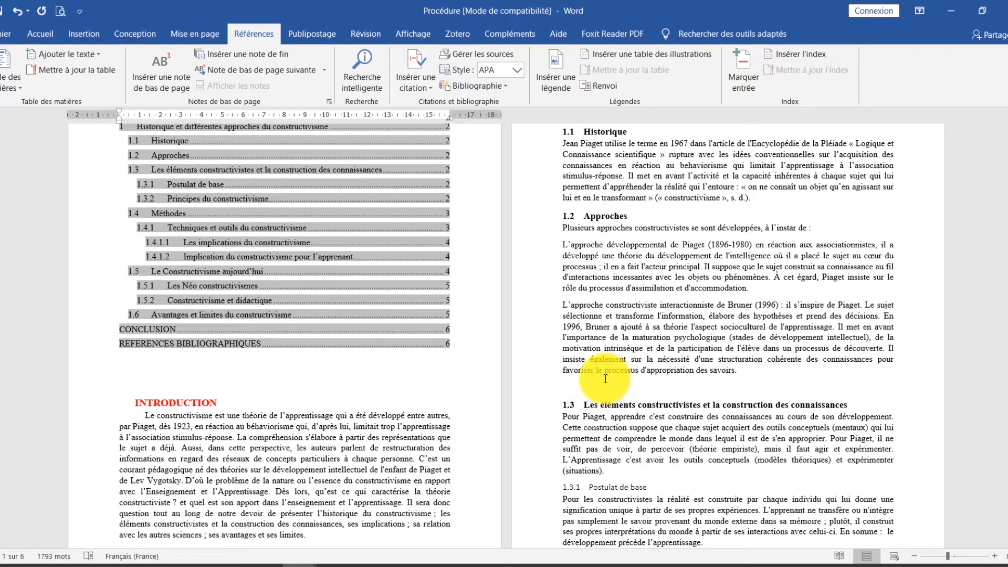
scroll(577, 367, "up", 2)
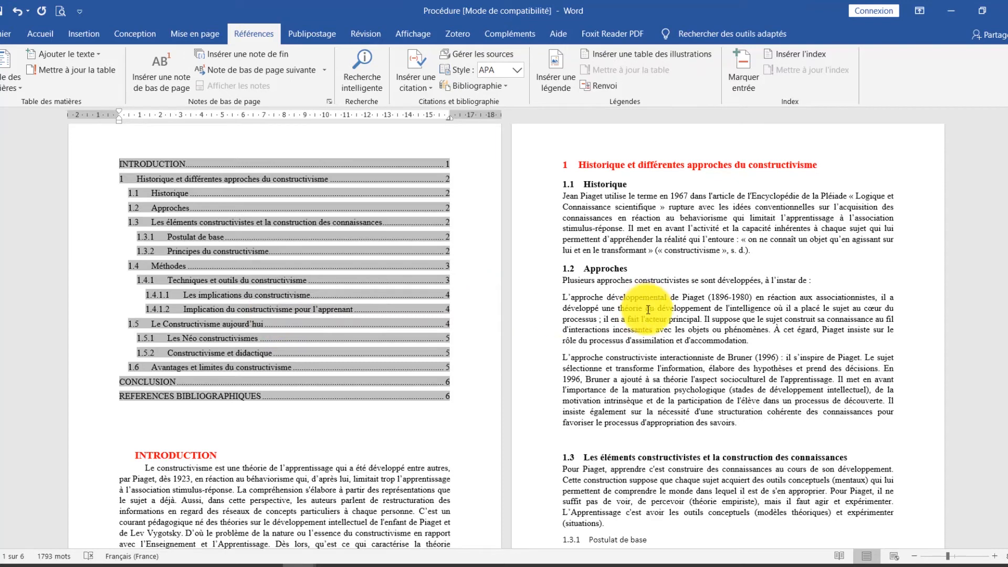
scroll(651, 309, "down", 3)
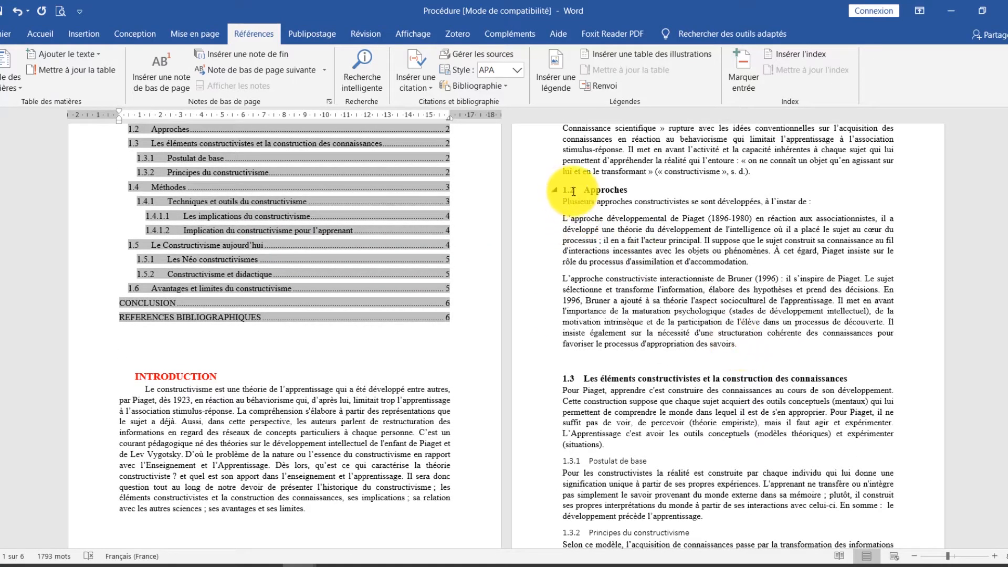
left_click_drag(739, 347, 560, 193)
key("Delete")
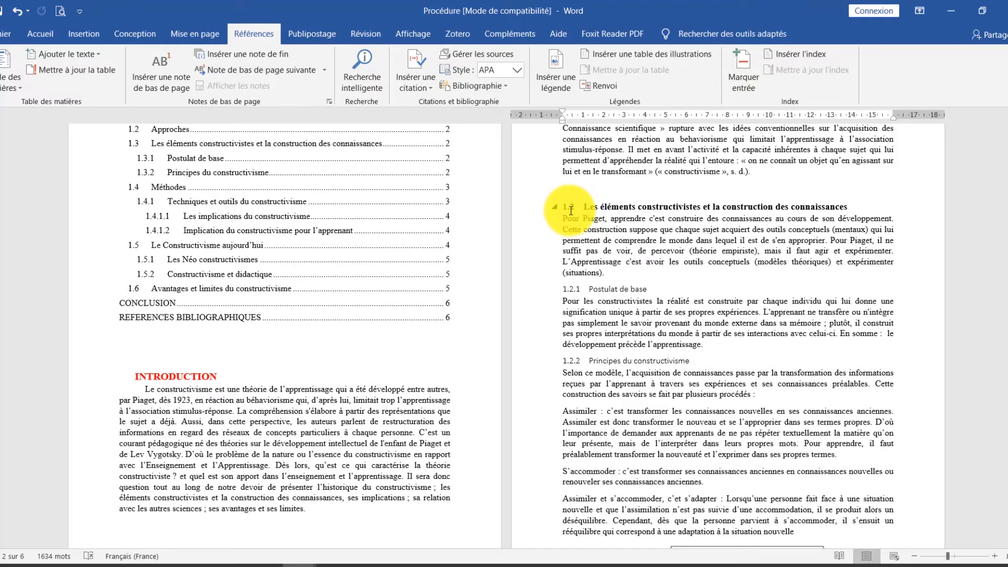
Step: Refresh the entire table of contents to reflect the deleted "Approches" section and check the resulting entries
left_click(253, 229)
scroll(251, 231, "up", 3)
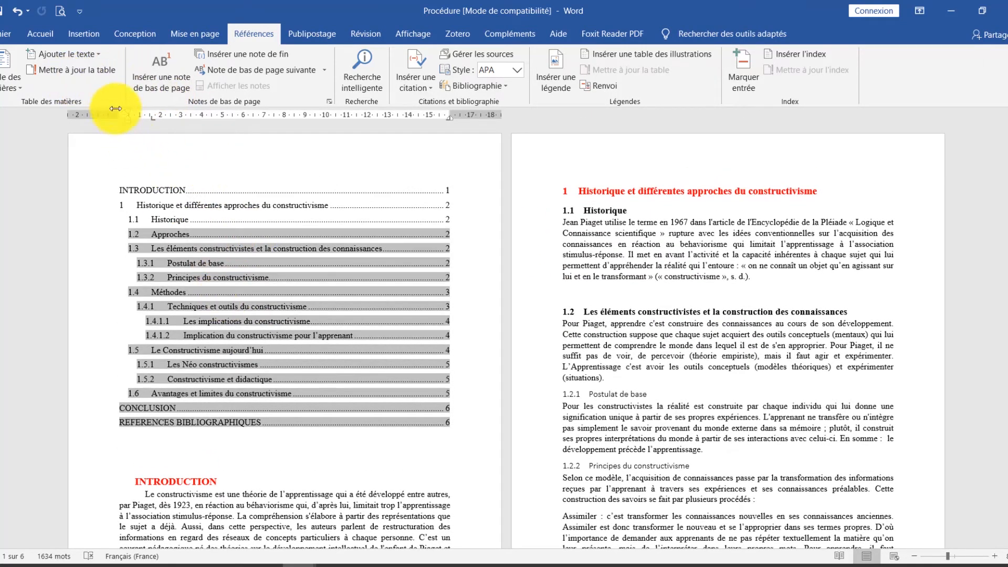
left_click(97, 76)
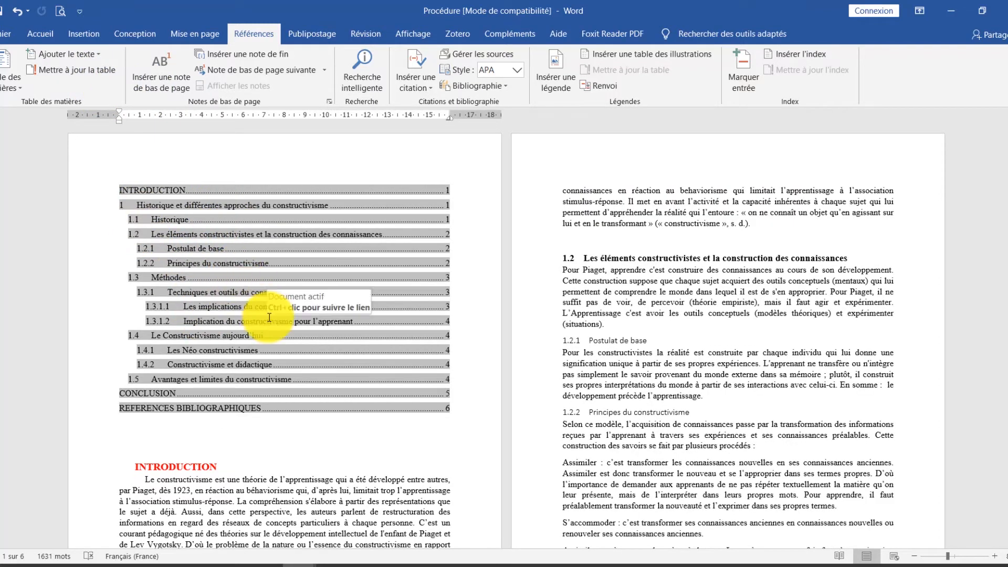
scroll(268, 316, "down", 2)
scroll(270, 317, "down", 1)
left_click(210, 308)
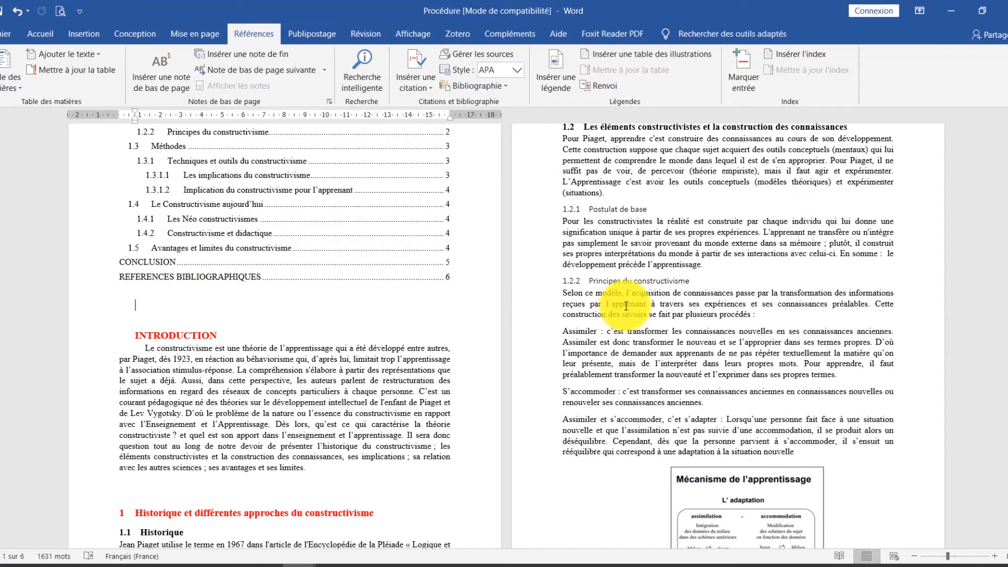
scroll(626, 306, "up", 1)
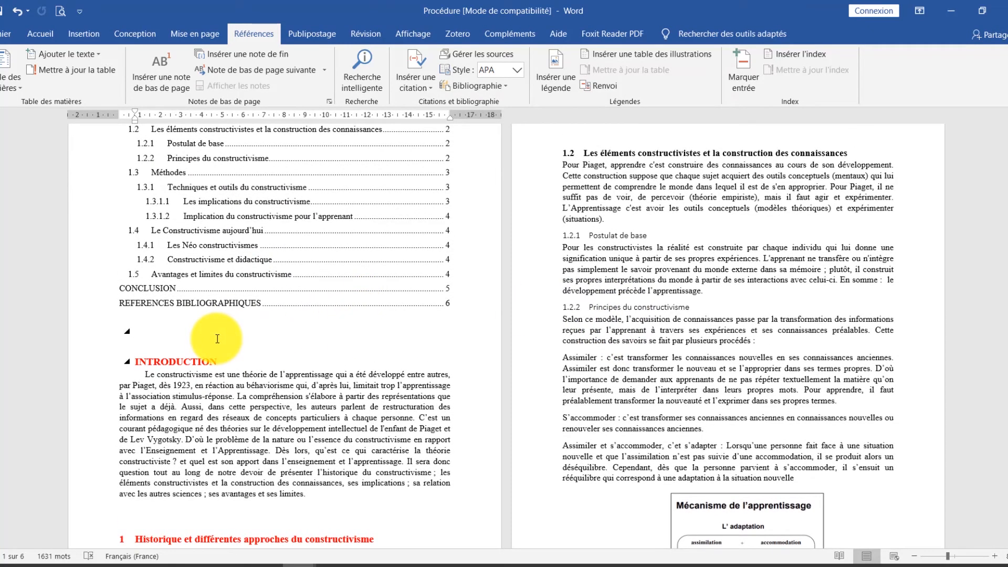
Step: Switch to the "Résumé pour table de matière" document and read its recap of the steps for an automatic table of contents
scroll(215, 368, "up", 1)
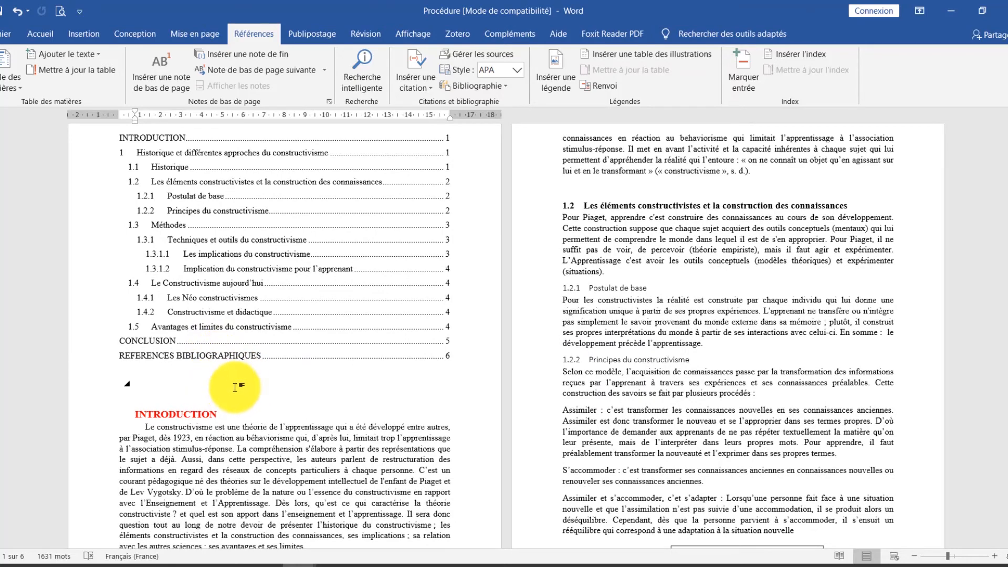
mouse_move(306, 560)
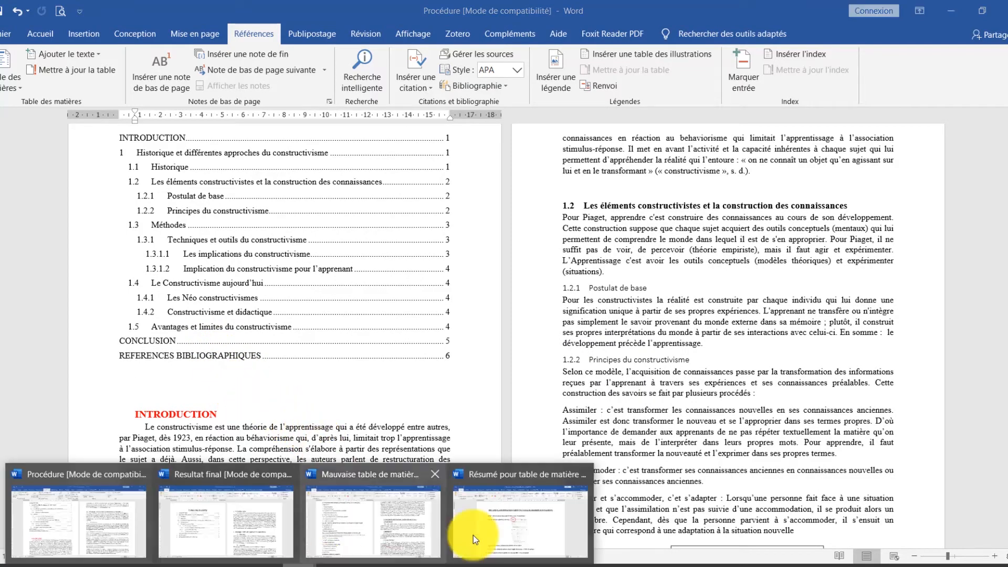
left_click(529, 530)
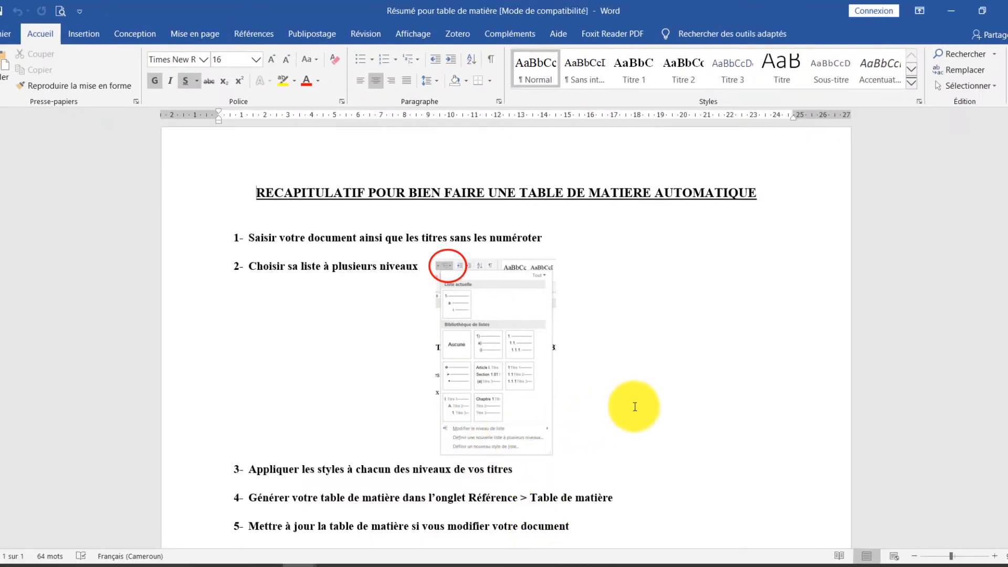
scroll(635, 406, "down", 1)
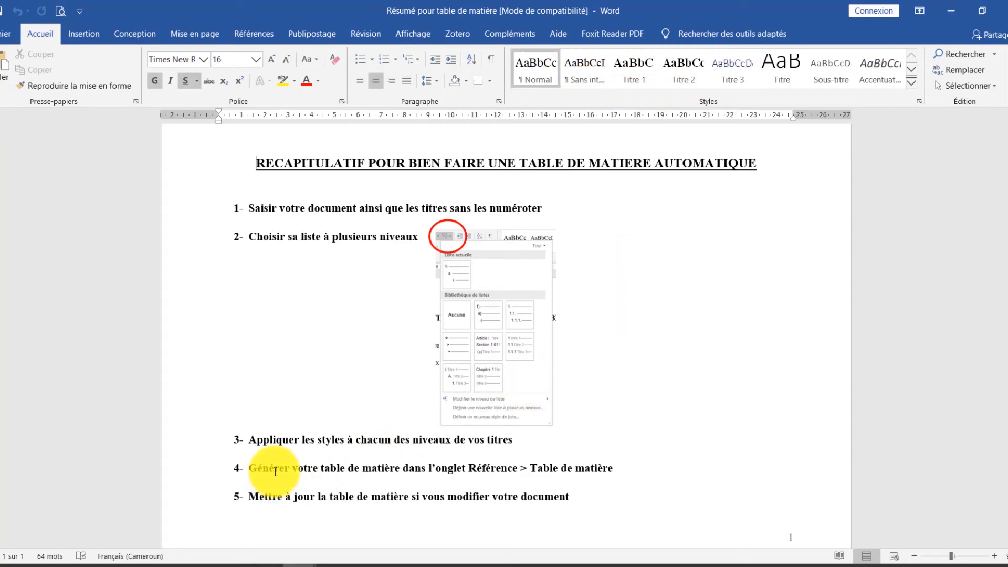
Step: View the available table of contents options without inserting one, and read the recap's last points on generating and updating the table
left_click(256, 38)
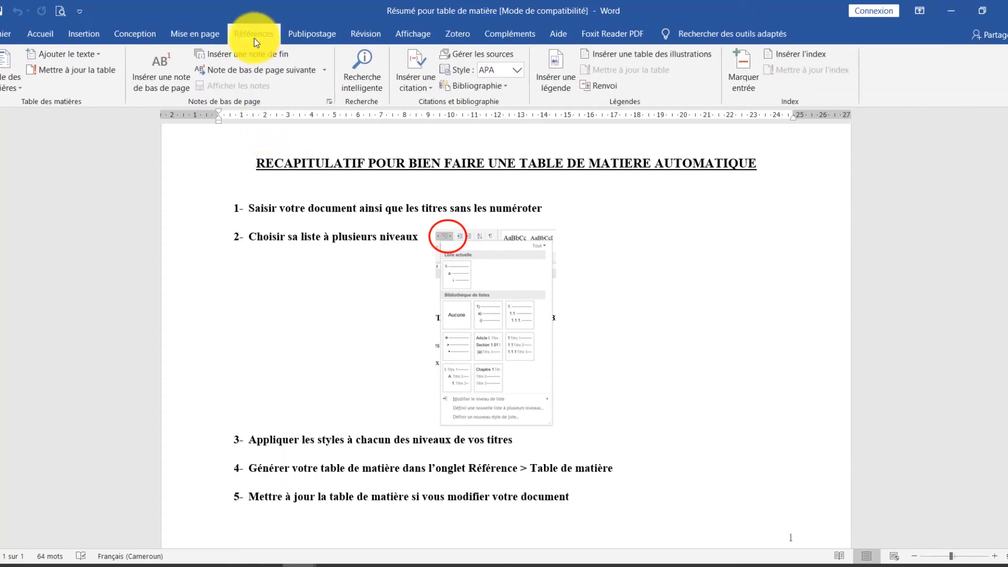
left_click(19, 90)
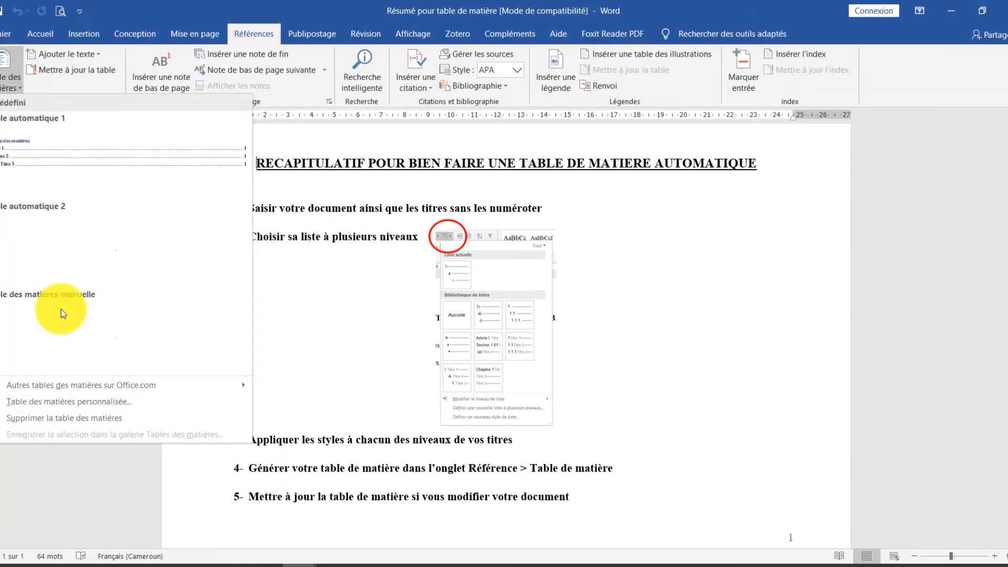
left_click(609, 355)
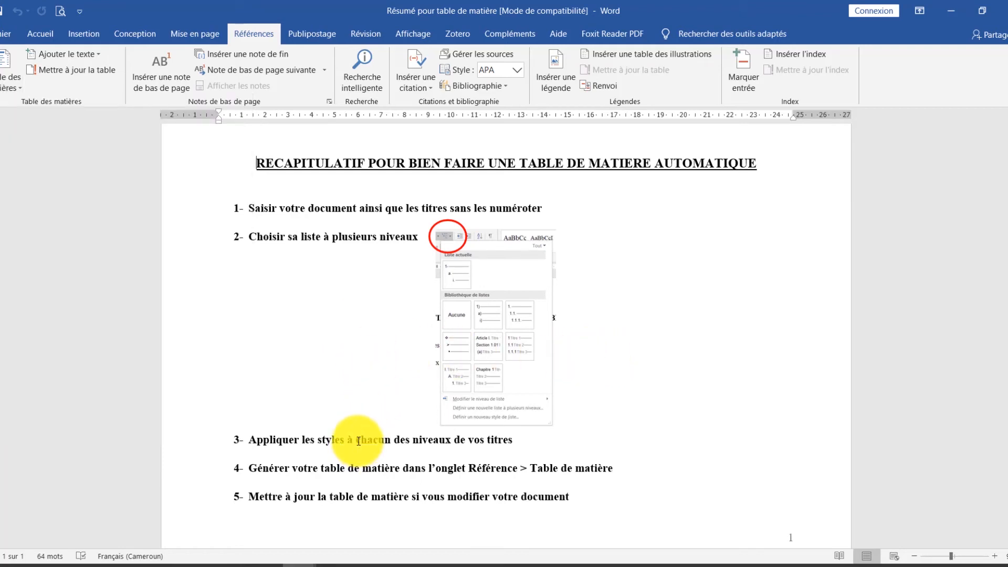
scroll(358, 441, "down", 2)
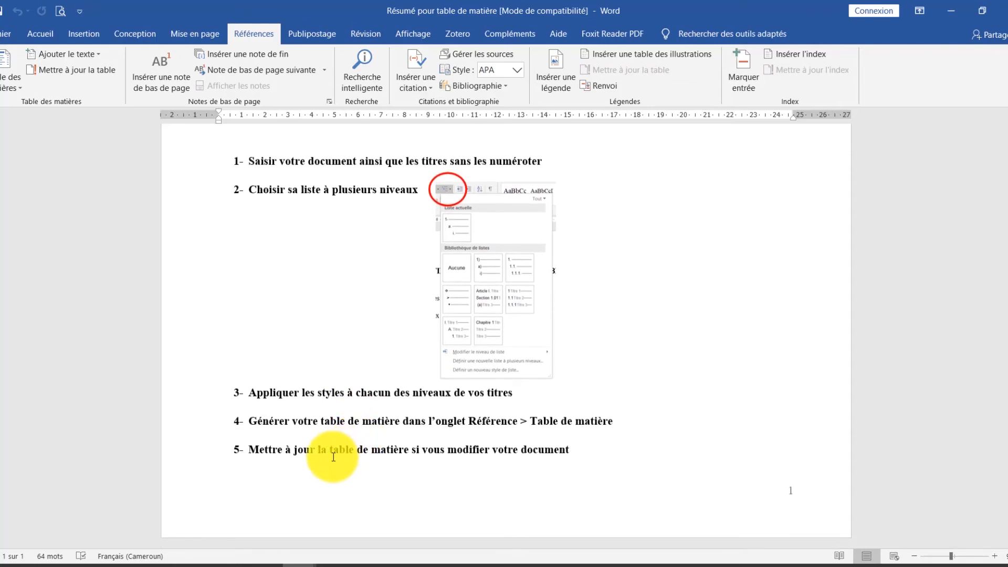